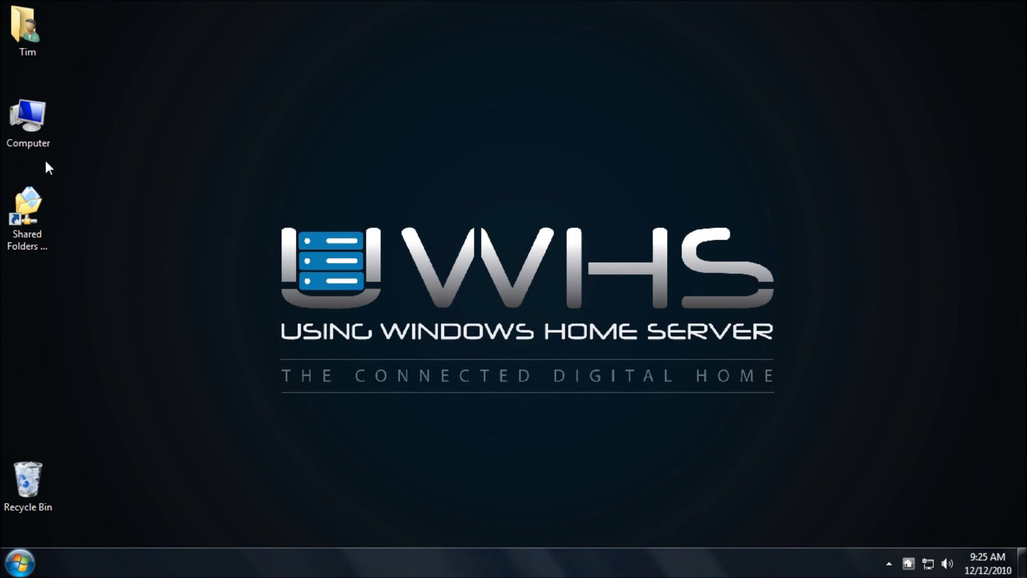
- Open Computer's system properties and view the Windows Experience Index breakdown, with its 3.6 base score
{"action": "right_click", "coordinate": [33, 120]}
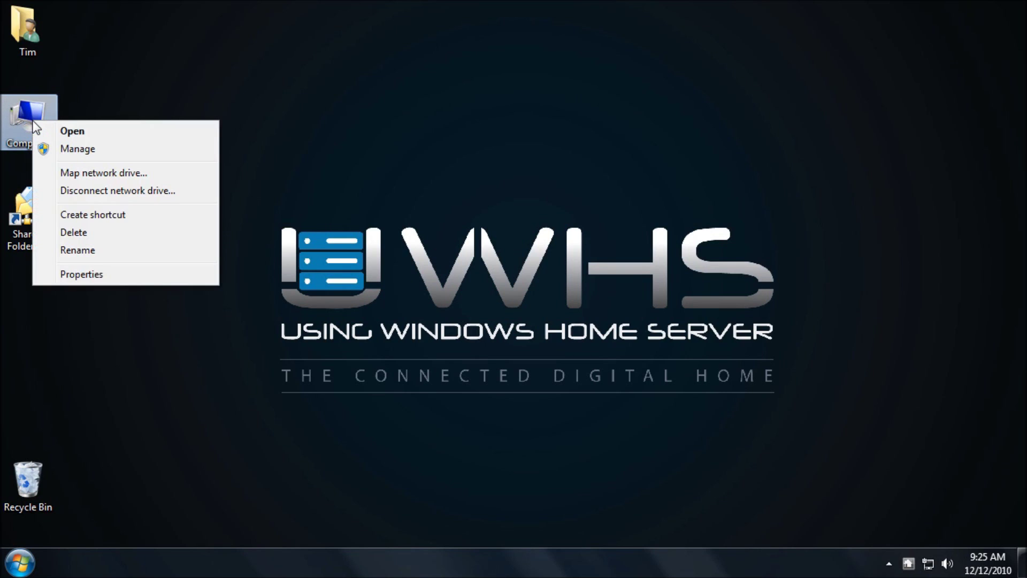
{"action": "left_click", "coordinate": [108, 275]}
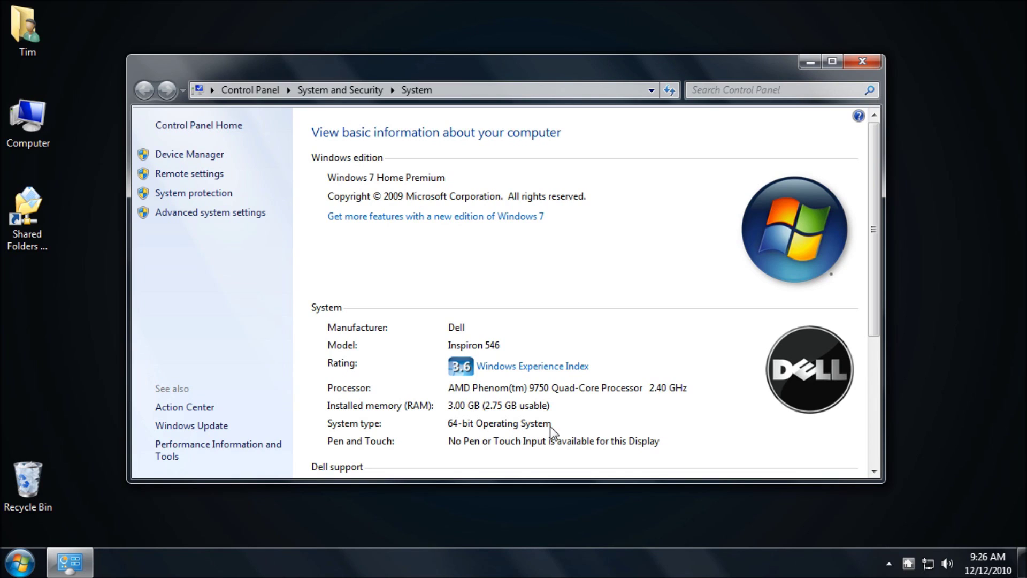
{"action": "left_click", "coordinate": [538, 366]}
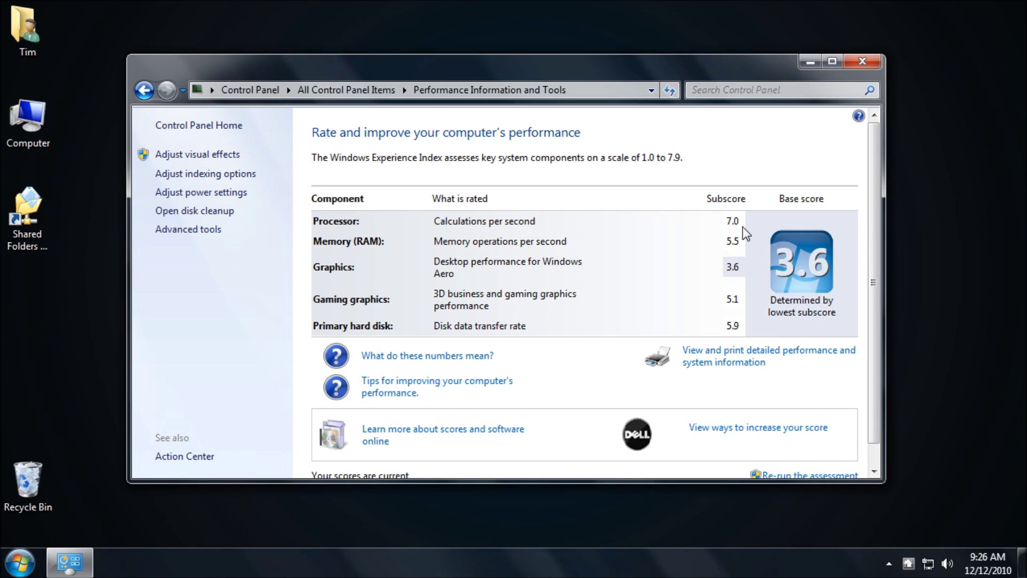
- Close Performance Information and open Device Manager in Computer Management
{"action": "left_click", "coordinate": [861, 61]}
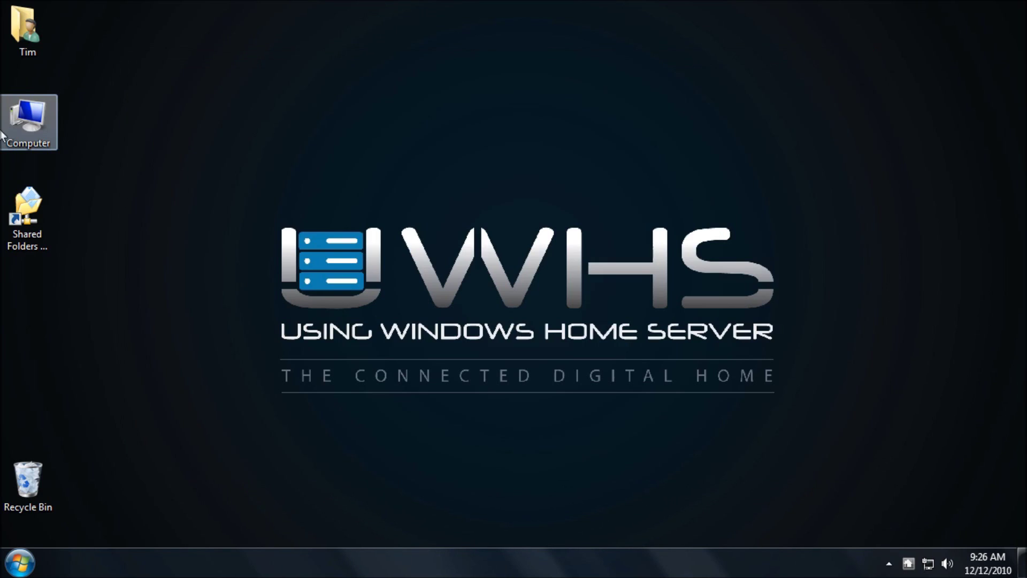
{"action": "right_click", "coordinate": [34, 124]}
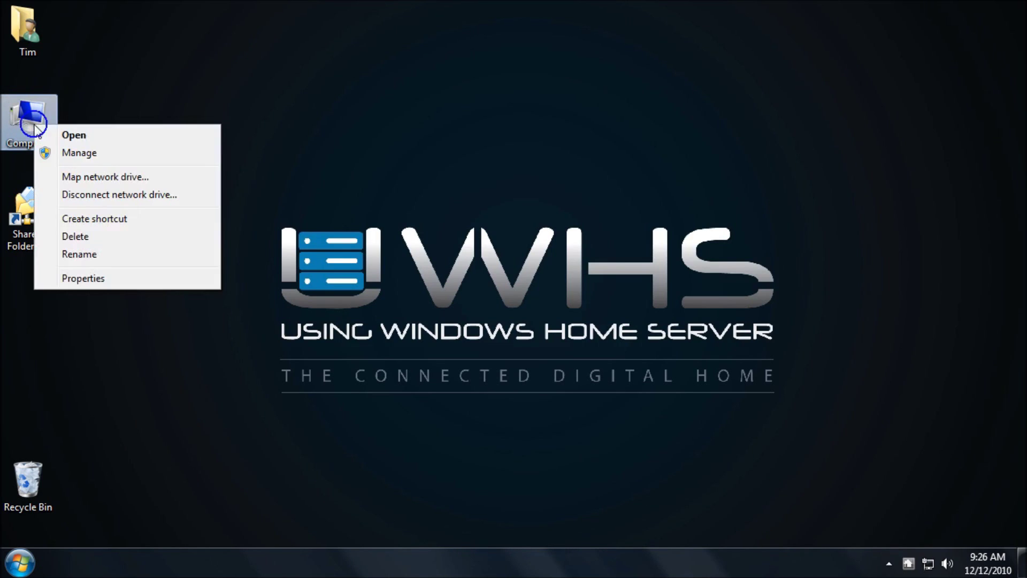
{"action": "left_click", "coordinate": [82, 152]}
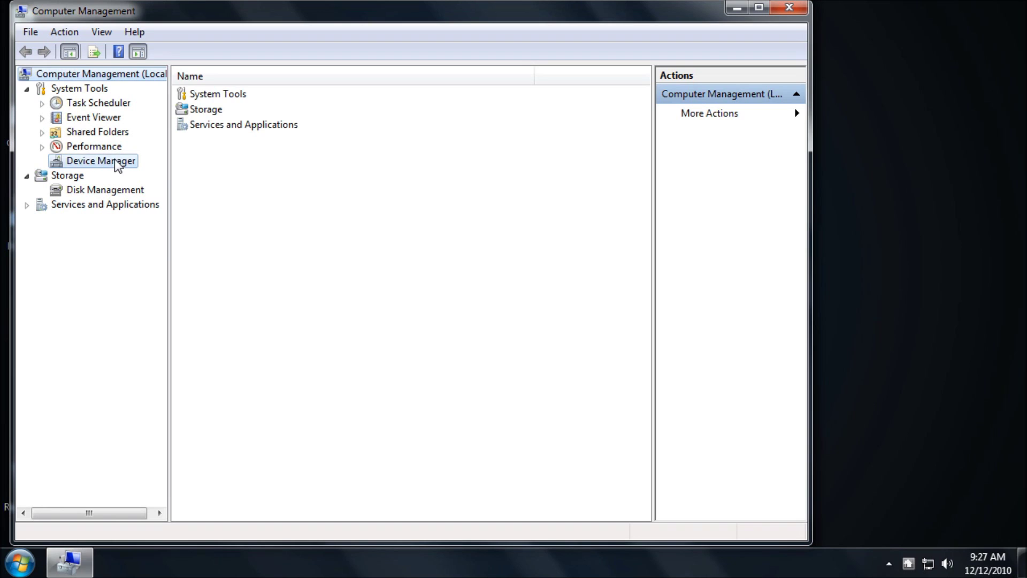
{"action": "left_click", "coordinate": [114, 160]}
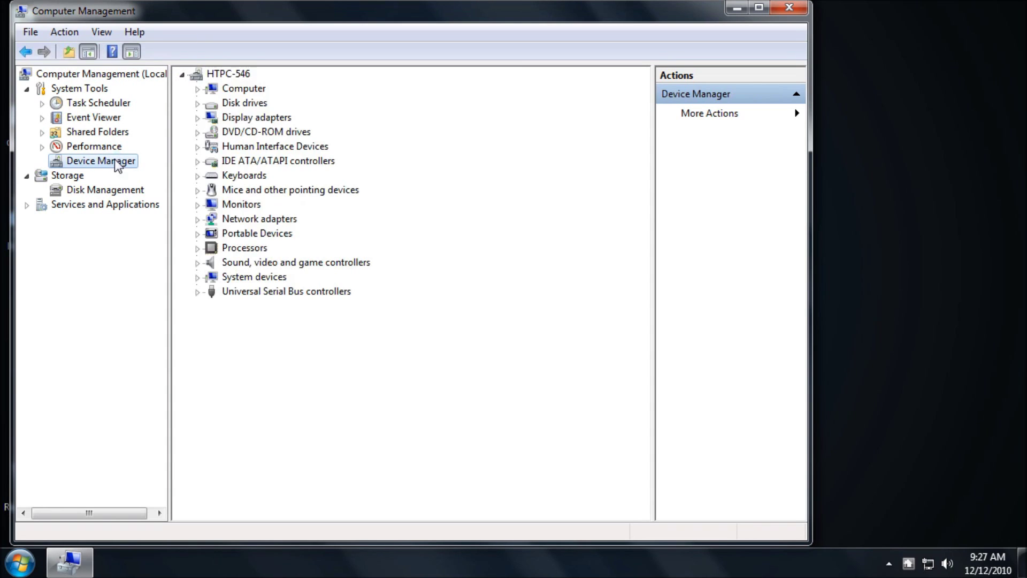
- Open the properties of the ATI Radeon HD 3200 Graphics adapter under Display adapters
{"action": "left_click", "coordinate": [197, 118]}
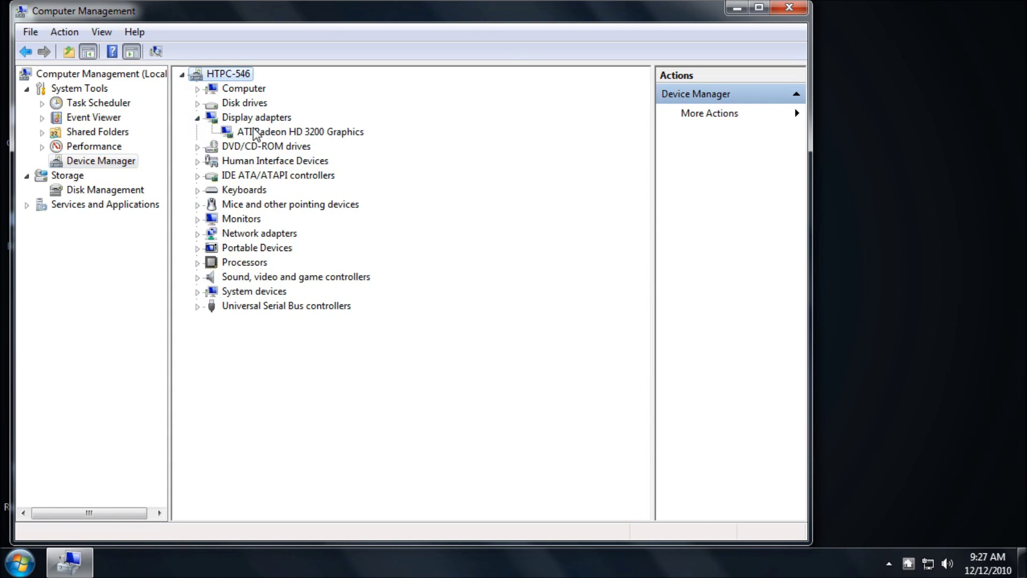
{"action": "left_click", "coordinate": [294, 131]}
{"action": "right_click", "coordinate": [340, 132]}
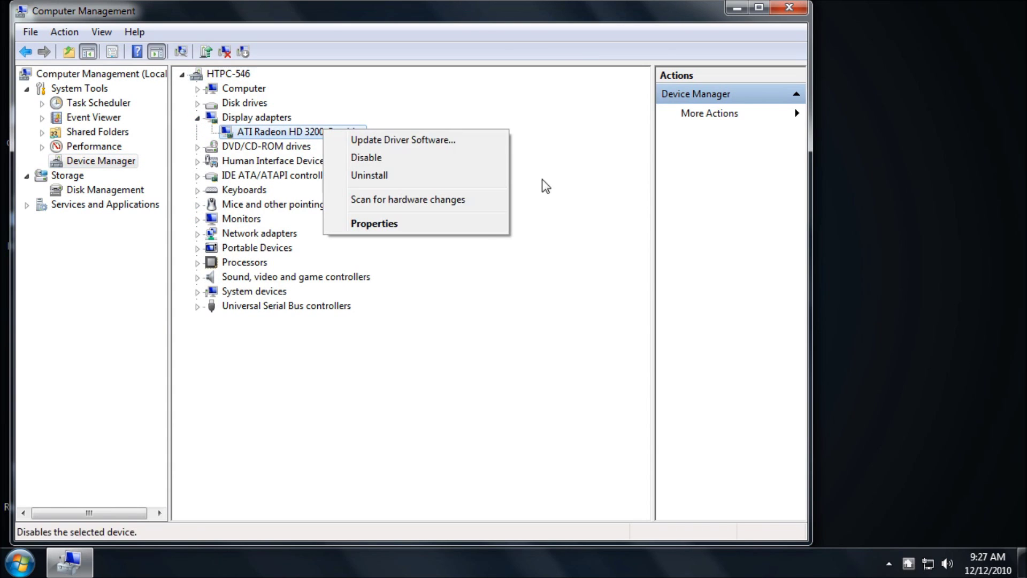
{"action": "left_click", "coordinate": [417, 225]}
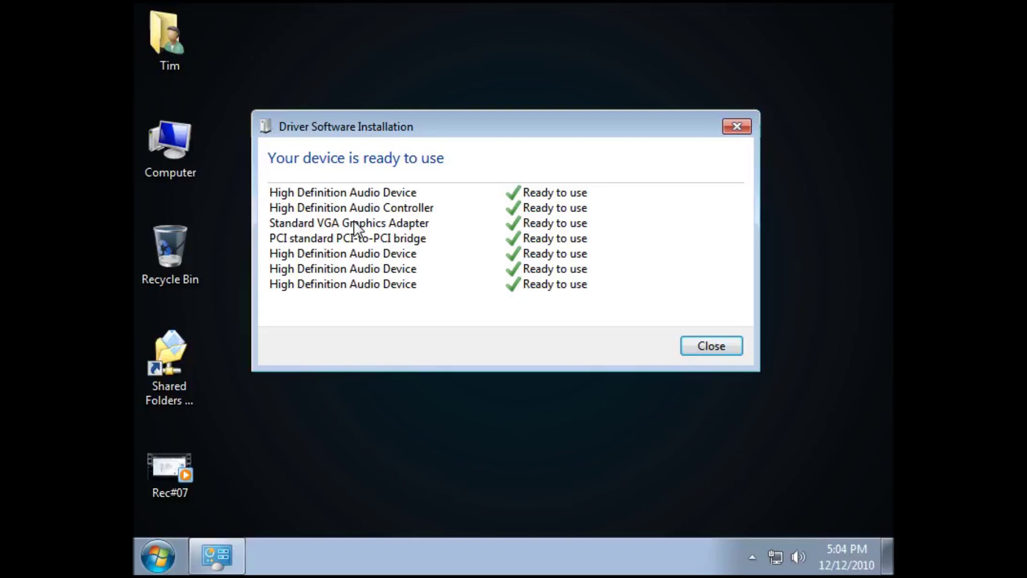
- Close the driver installation notice for the Standard VGA adapter and audio devices, returning to Control Panel
{"action": "left_click", "coordinate": [317, 242]}
{"action": "left_click", "coordinate": [726, 349]}
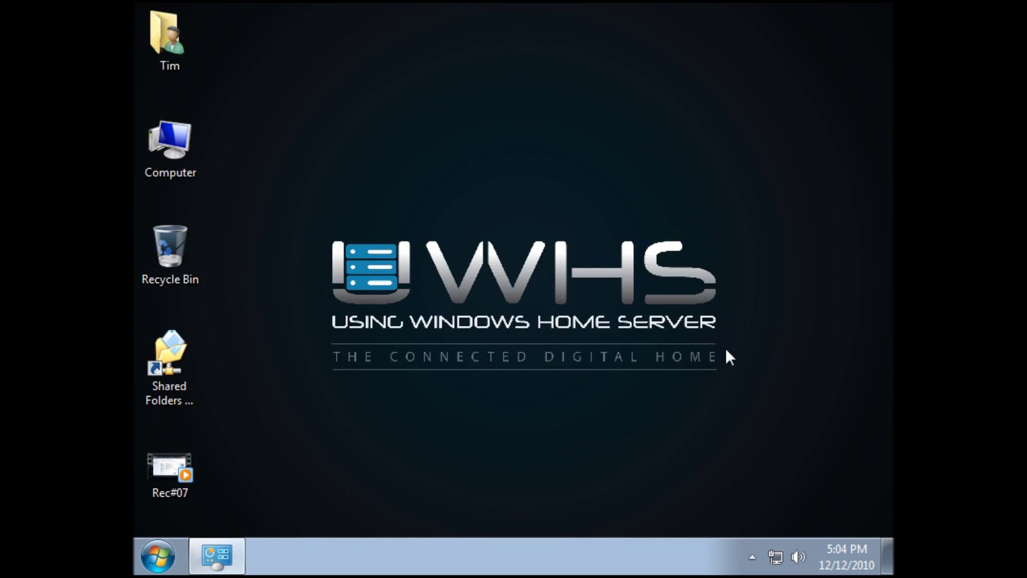
{"action": "left_click", "coordinate": [234, 564]}
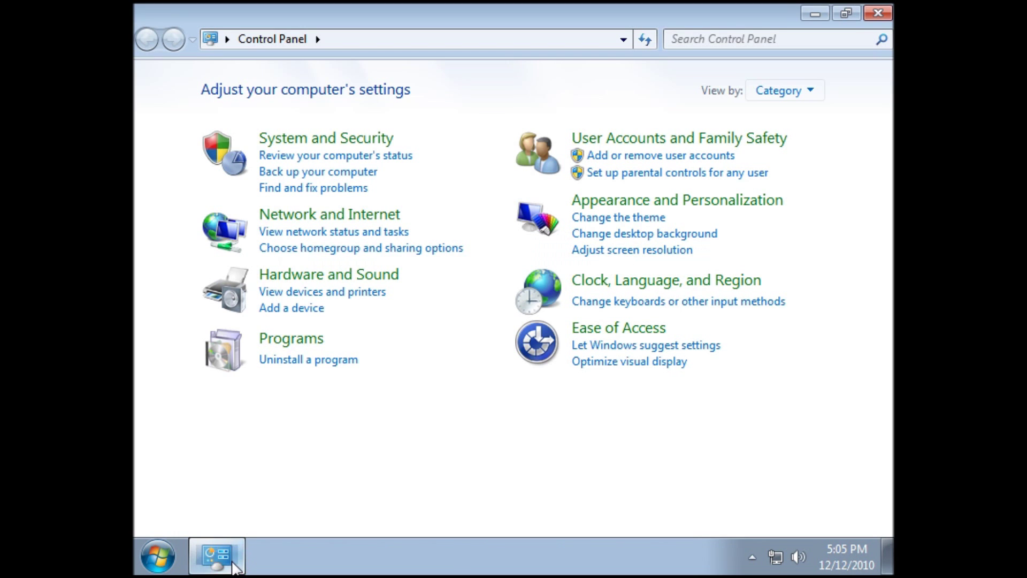
- Uninstall ATI Catalyst Control Center from Programs and Features, removing all of its features
{"action": "left_click", "coordinate": [294, 359]}
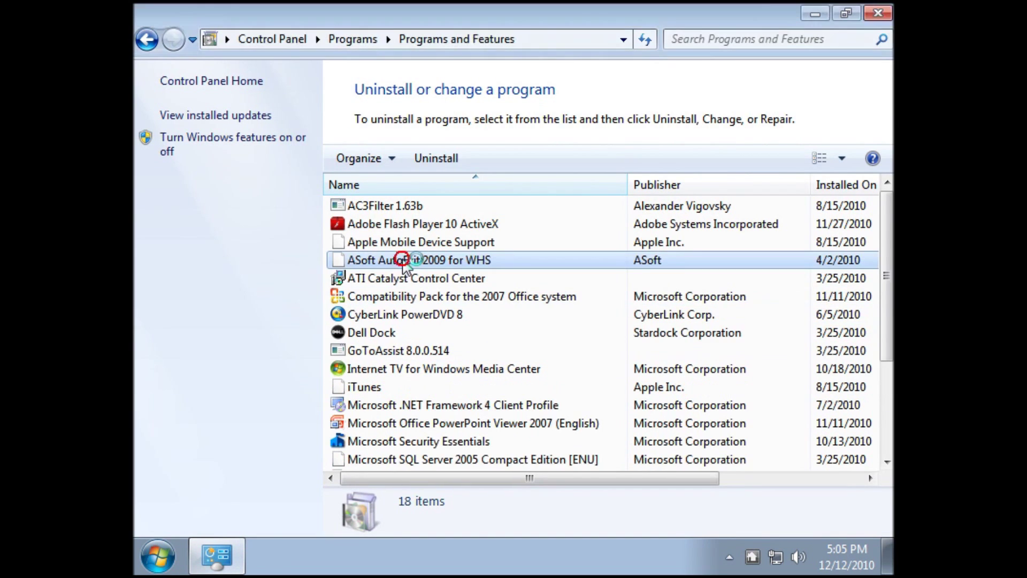
{"action": "left_click", "coordinate": [406, 261]}
{"action": "left_click", "coordinate": [411, 315]}
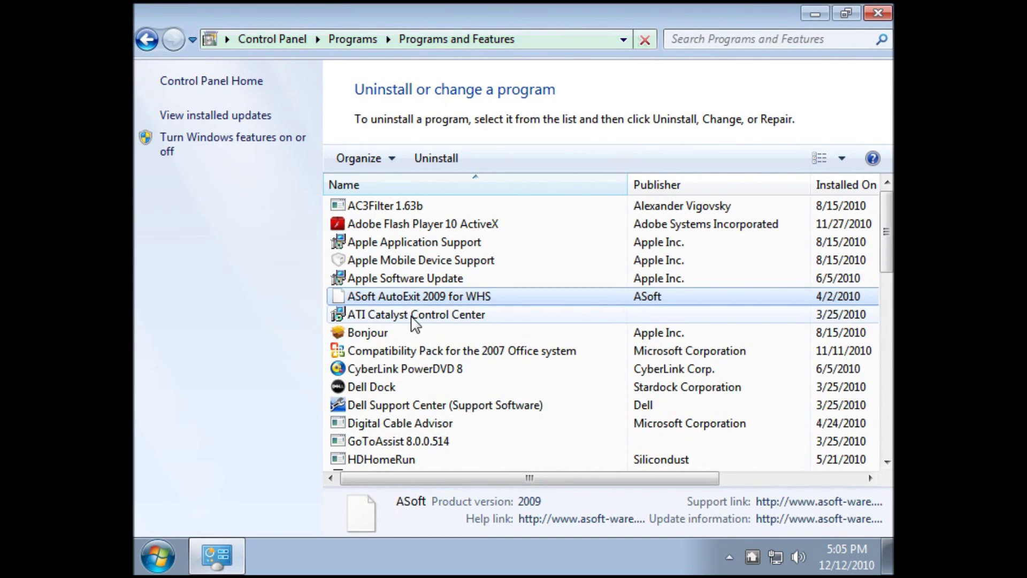
{"action": "left_click", "coordinate": [470, 158]}
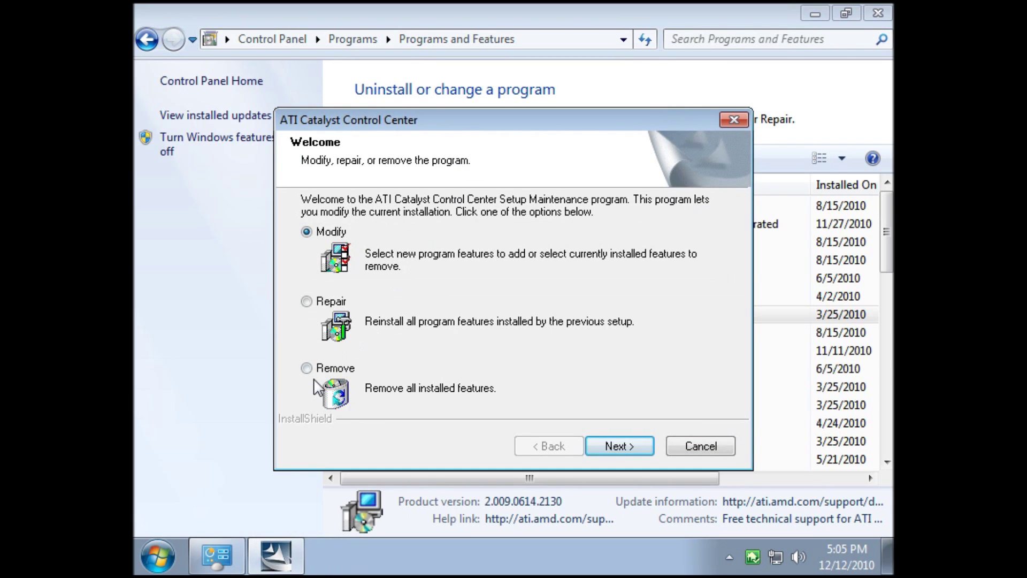
{"action": "left_click", "coordinate": [319, 369]}
{"action": "left_click", "coordinate": [615, 447]}
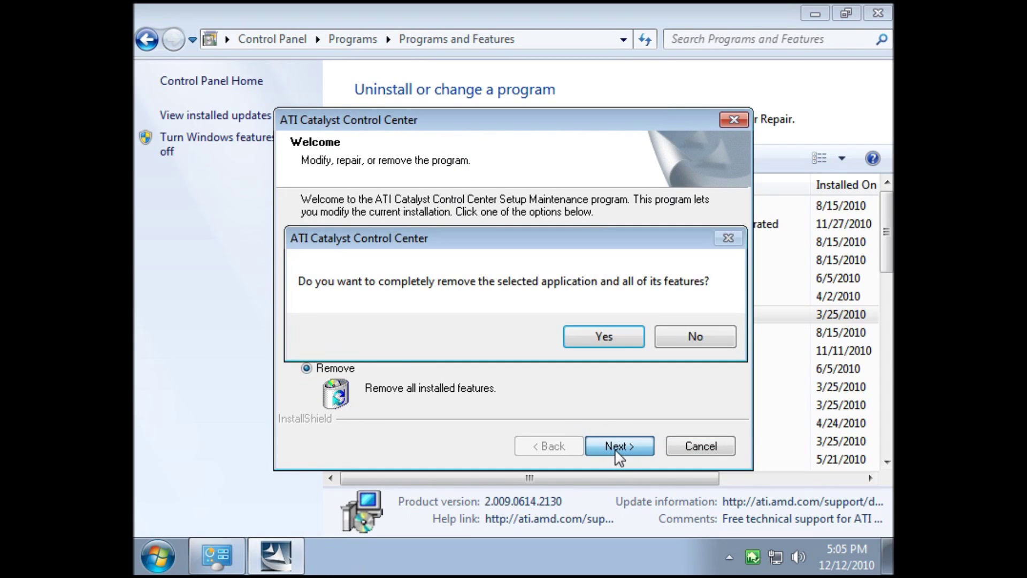
{"action": "left_click", "coordinate": [604, 337]}
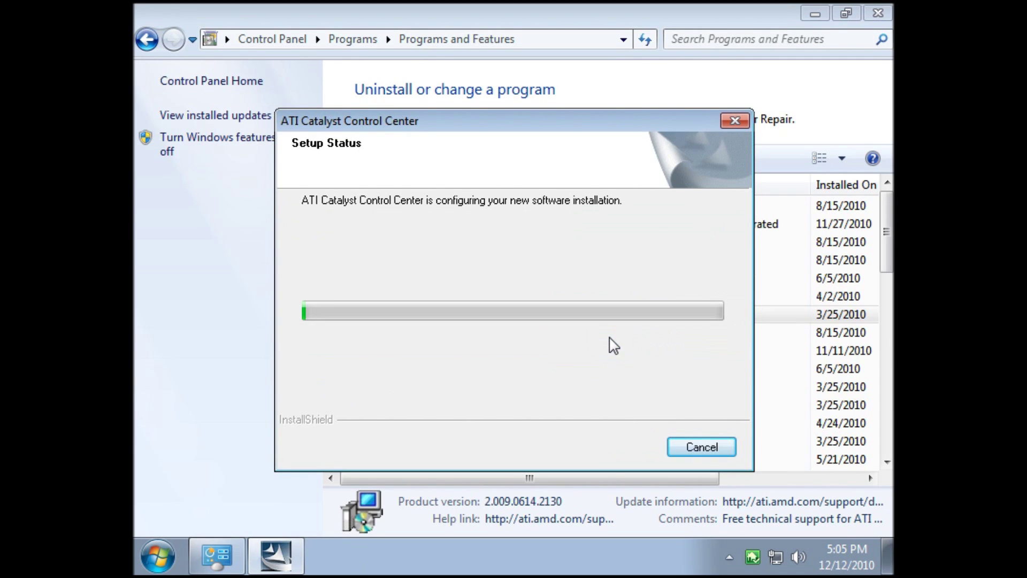
{"action": "left_click", "coordinate": [877, 12]}
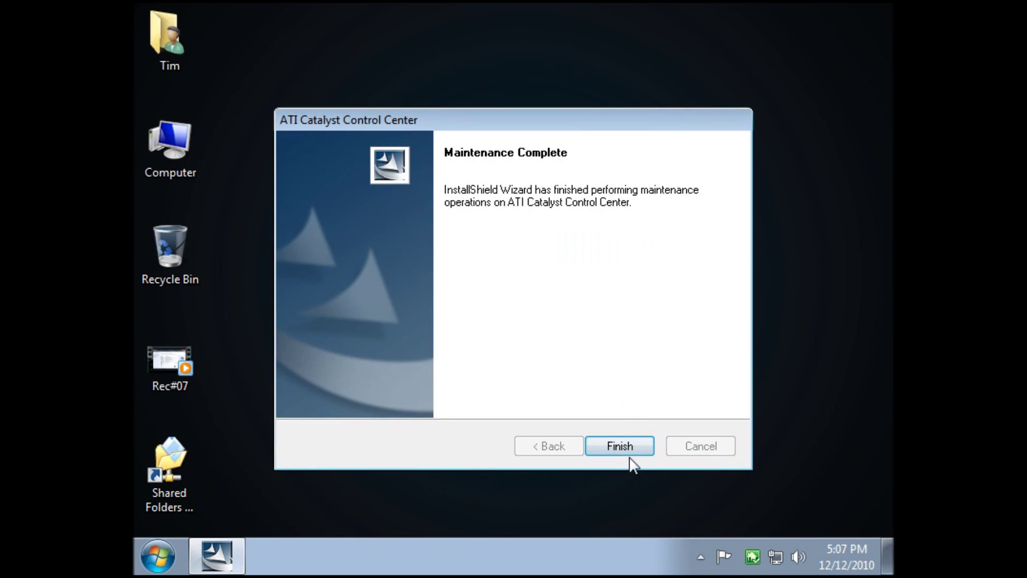
{"action": "left_click", "coordinate": [626, 448]}
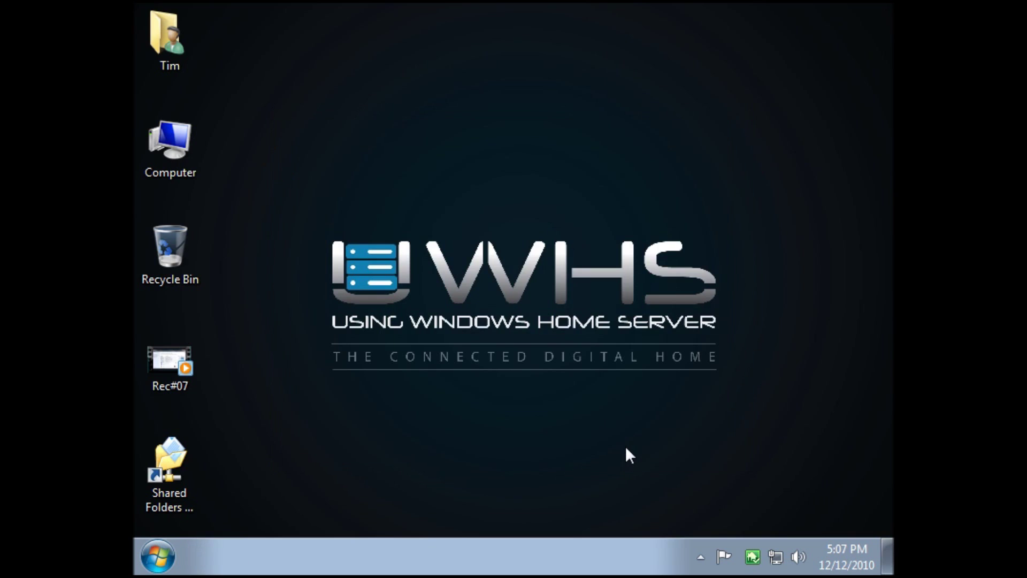
- Verify in Device Manager that Standard VGA Graphics Adapter is the only display adapter, then close Computer Management
{"action": "right_click", "coordinate": [153, 141]}
{"action": "left_click", "coordinate": [215, 177]}
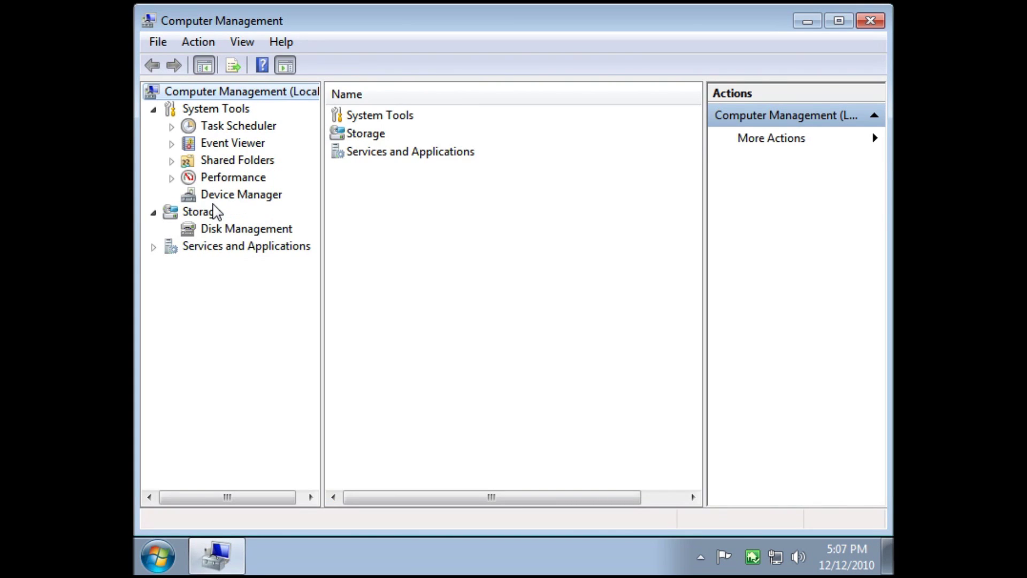
{"action": "left_click", "coordinate": [217, 194]}
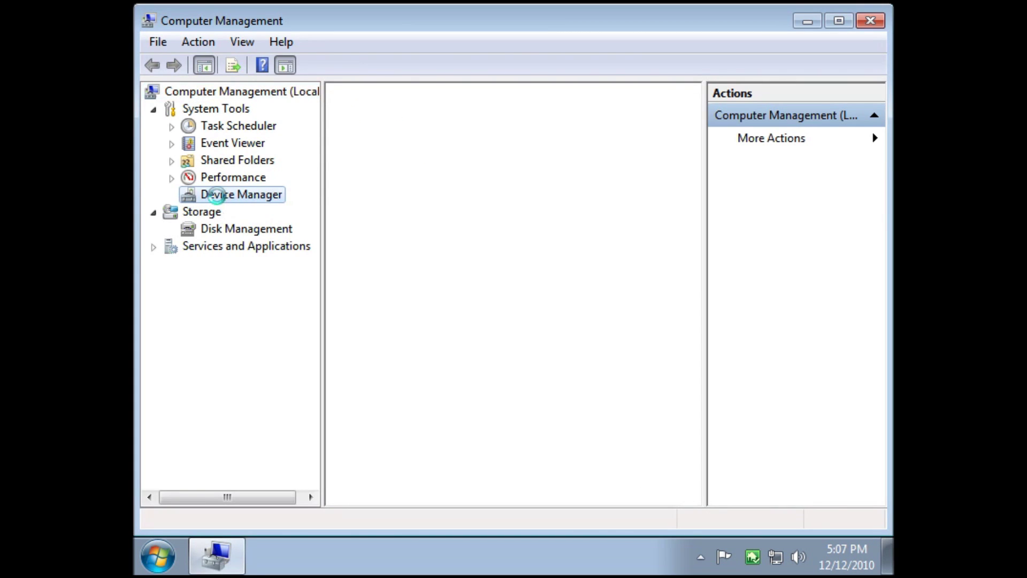
{"action": "left_click", "coordinate": [356, 144]}
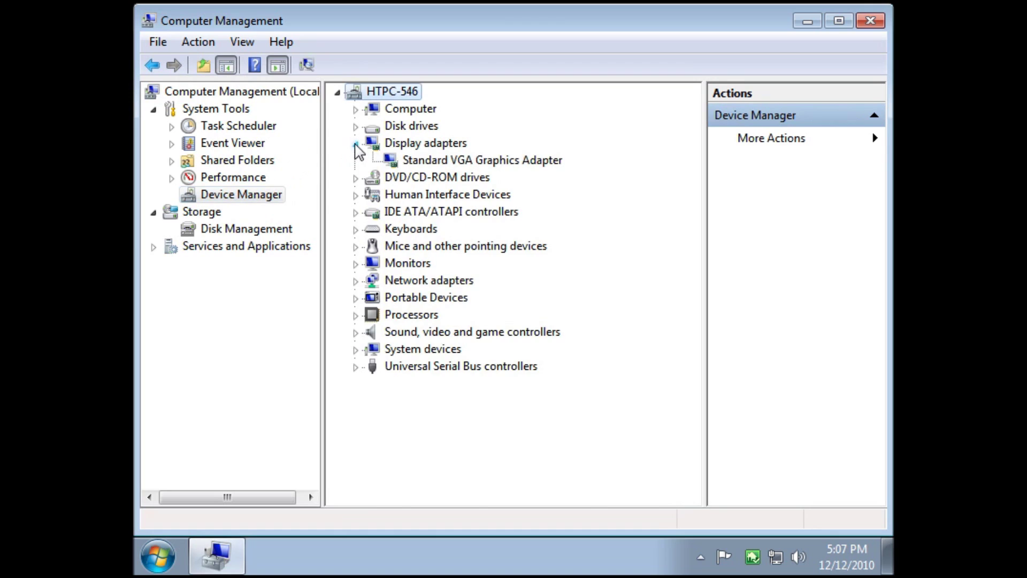
{"action": "left_click", "coordinate": [486, 161]}
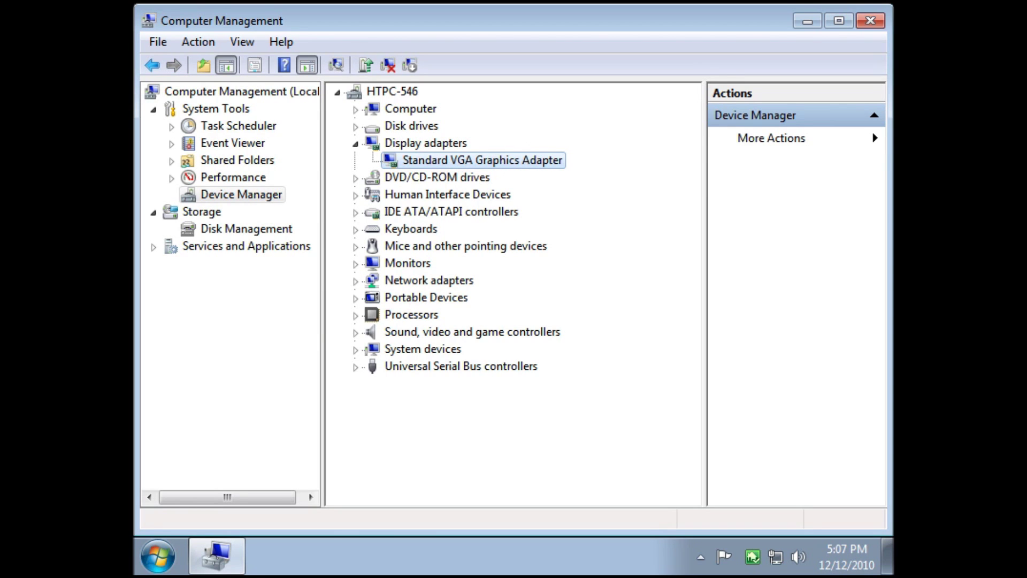
{"action": "left_click", "coordinate": [871, 21]}
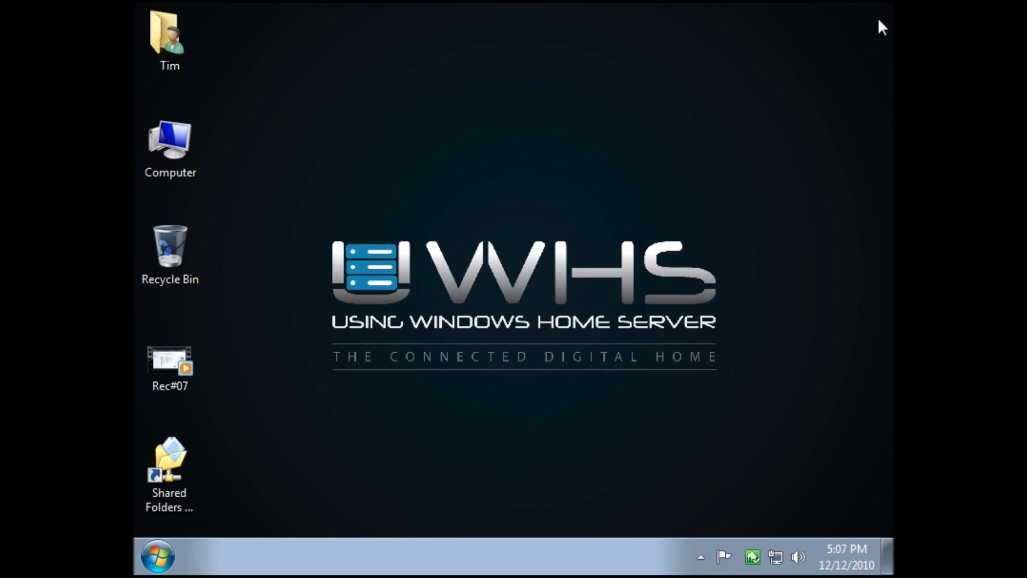
- Restart the computer, then run autorun.exe from the EVGA driver disc in drive D:
{"action": "left_click", "coordinate": [157, 556]}
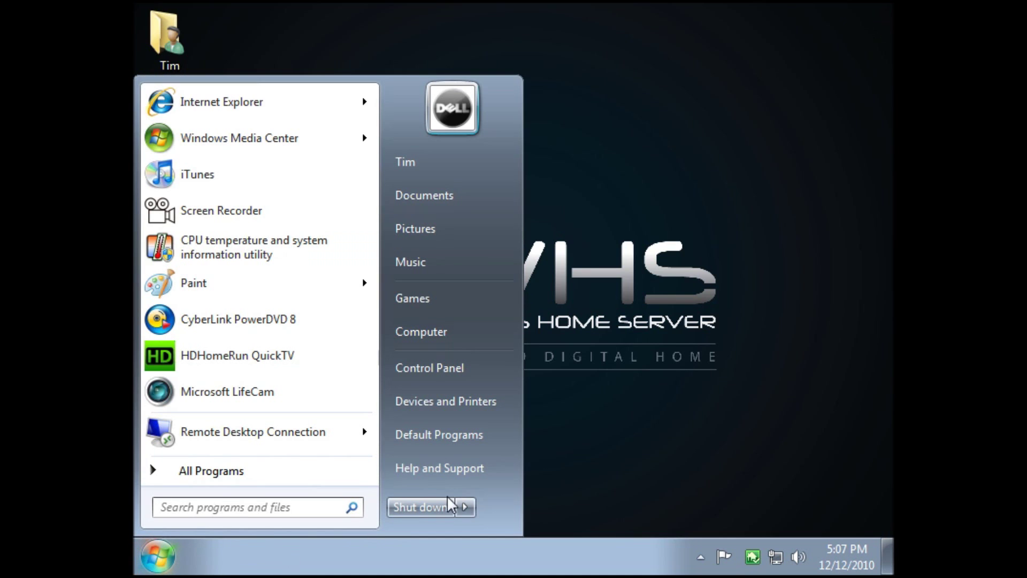
{"action": "left_click", "coordinate": [465, 508]}
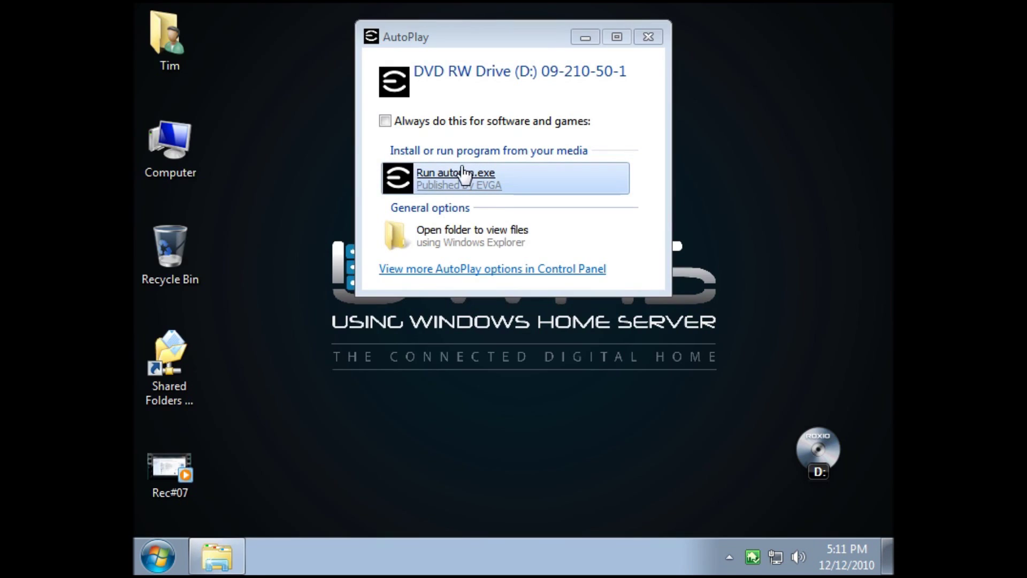
{"action": "left_click", "coordinate": [449, 173]}
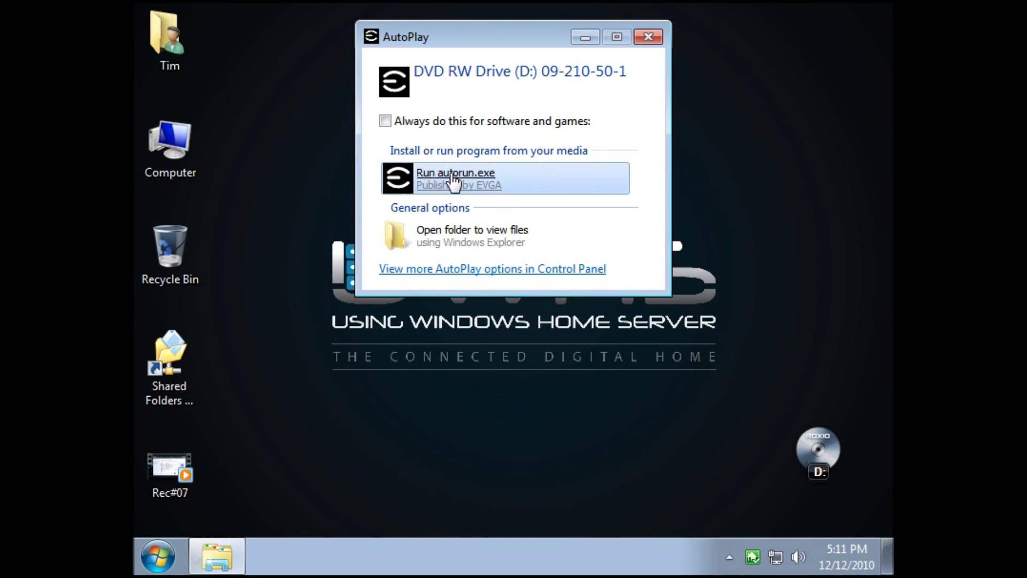
{"action": "left_click", "coordinate": [454, 182]}
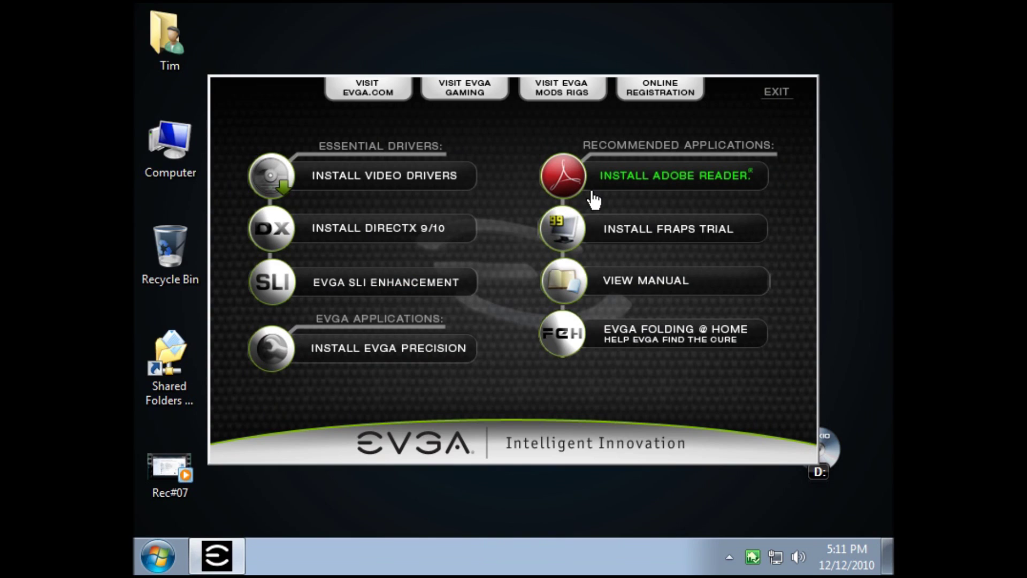
- Install the NVIDIA Windows 7 64-bit display drivers from the EVGA disc menu
{"action": "left_click", "coordinate": [383, 180]}
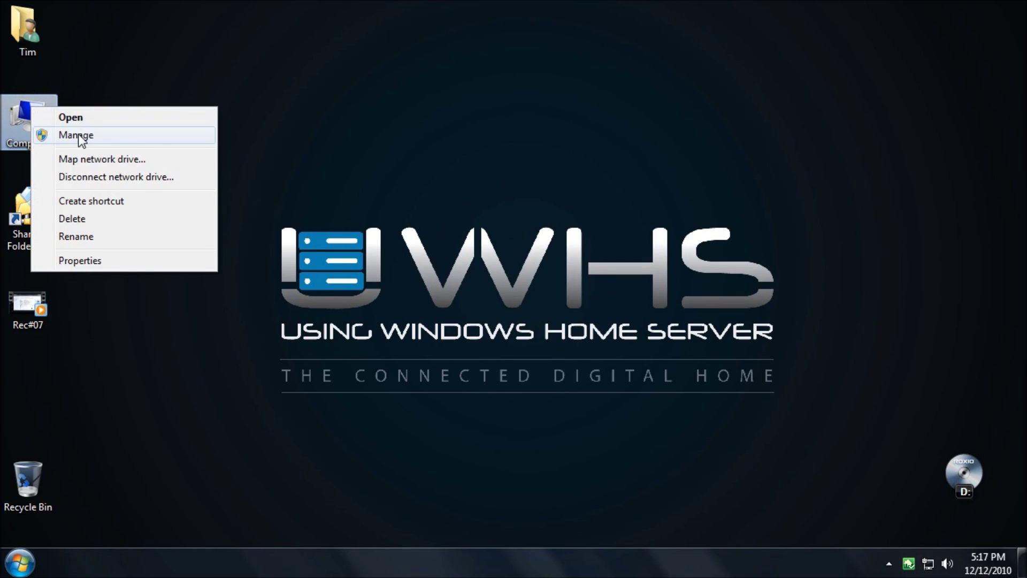
- In Computer Management's Device Manager, open the NVIDIA GeForce GT 240's properties
{"action": "left_click", "coordinate": [85, 133]}
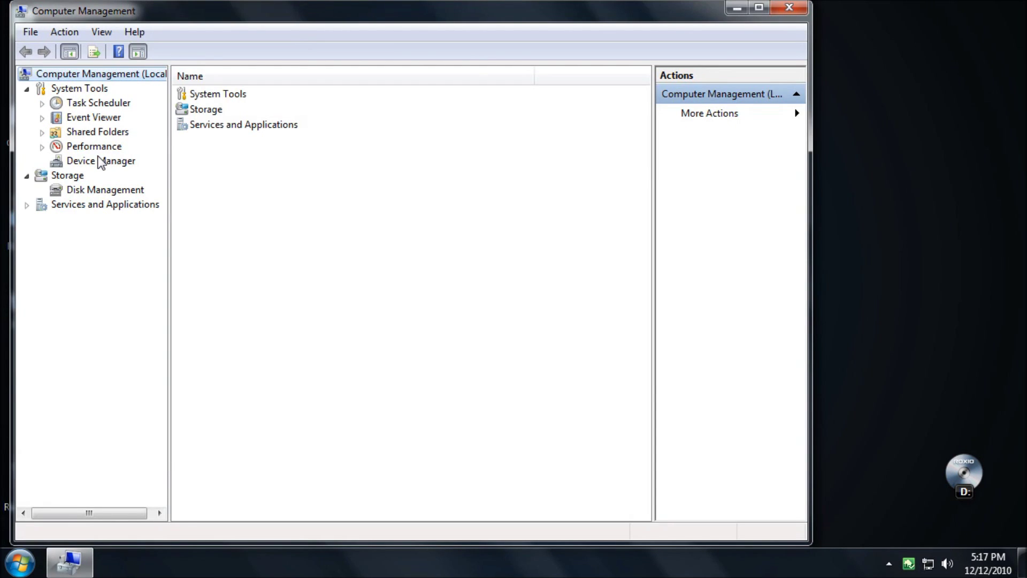
{"action": "left_click", "coordinate": [99, 161]}
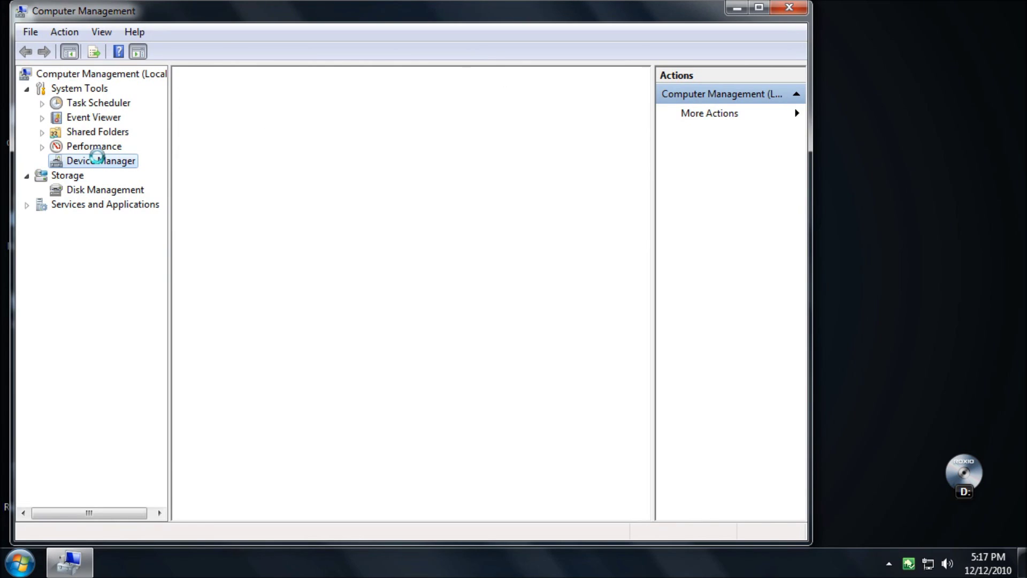
{"action": "left_click", "coordinate": [197, 119]}
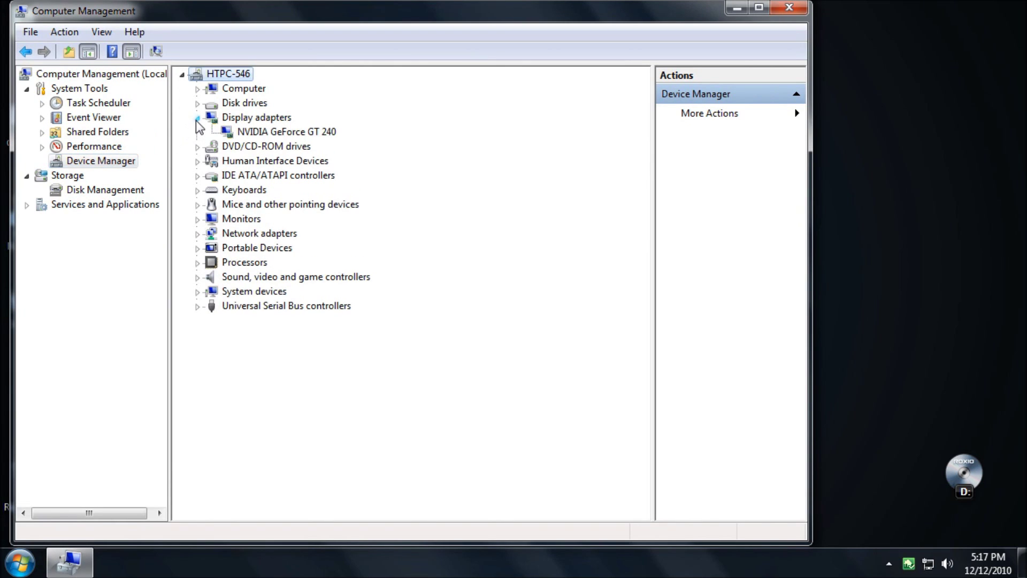
{"action": "left_click", "coordinate": [282, 132]}
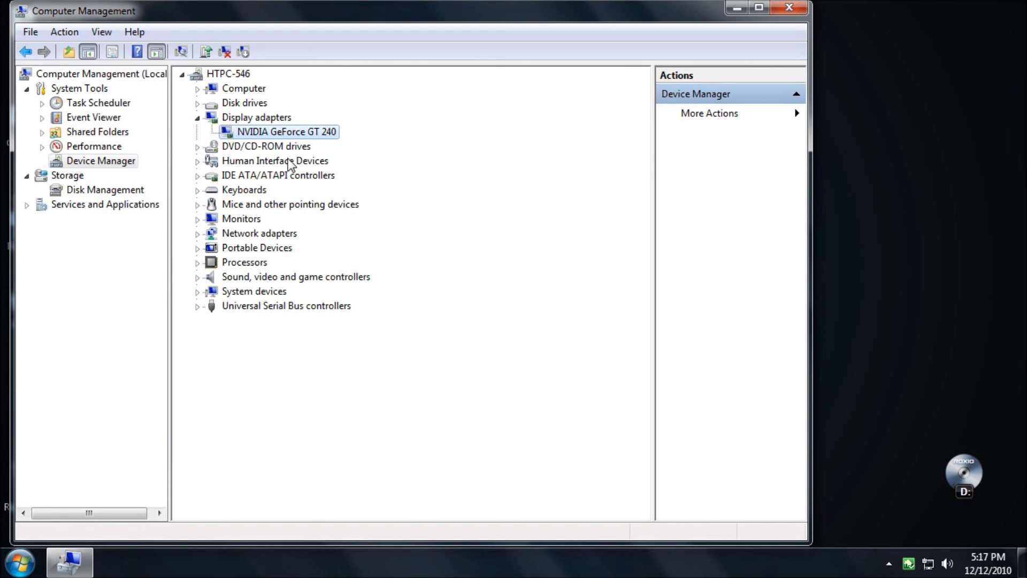
{"action": "right_click", "coordinate": [293, 134]}
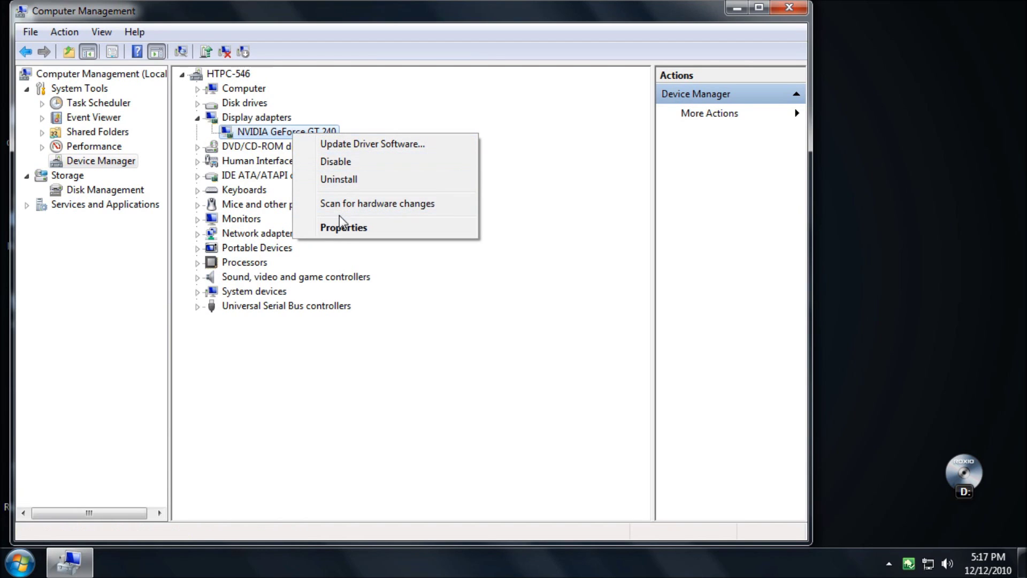
{"action": "left_click", "coordinate": [341, 233]}
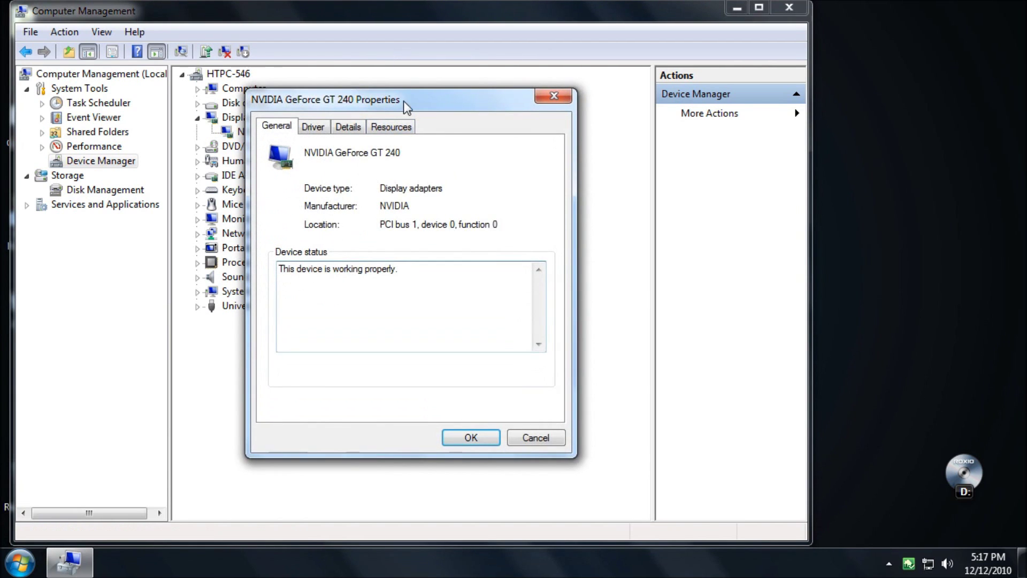
- Review the card's driver, version 8.16.11.9107 dated 9/27/2009, and start a driver update
{"action": "left_click_drag", "start_coordinate": [403, 101], "coordinate": [460, 168]}
{"action": "left_click", "coordinate": [369, 186]}
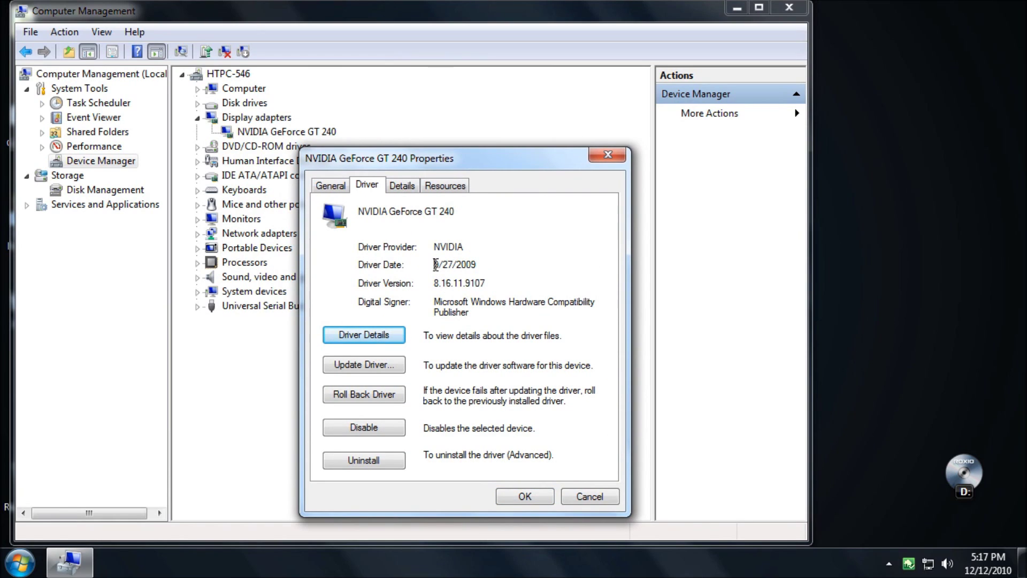
{"action": "left_click_drag", "start_coordinate": [433, 265], "coordinate": [502, 265]}
{"action": "left_click", "coordinate": [526, 261]}
{"action": "left_click", "coordinate": [376, 367]}
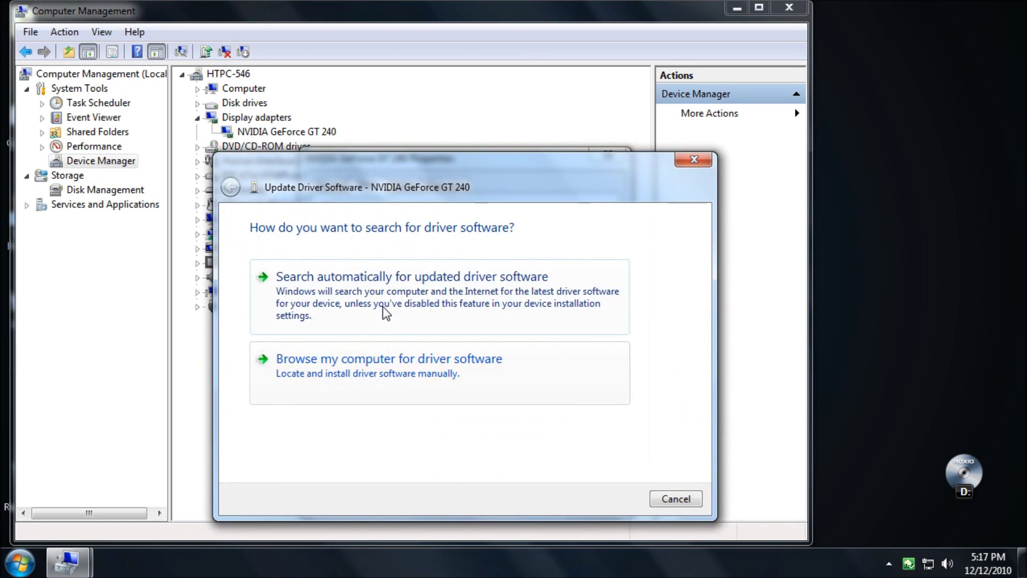
- Search automatically for a newer GeForce GT 240 driver, installing the 7/9/2010 release, then close the dialogs
{"action": "left_click", "coordinate": [379, 278]}
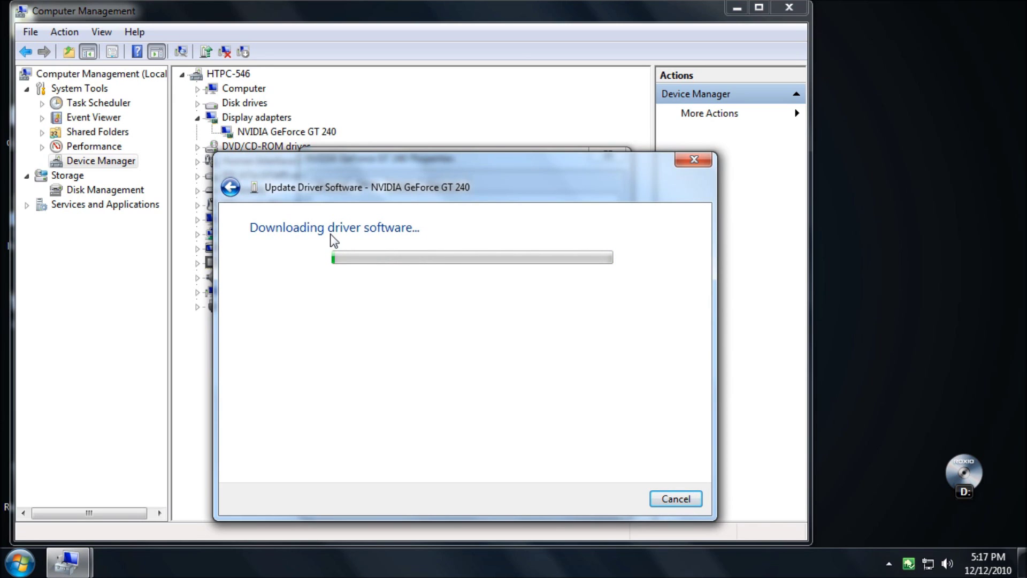
{"action": "left_click_drag", "start_coordinate": [400, 161], "coordinate": [506, 140]}
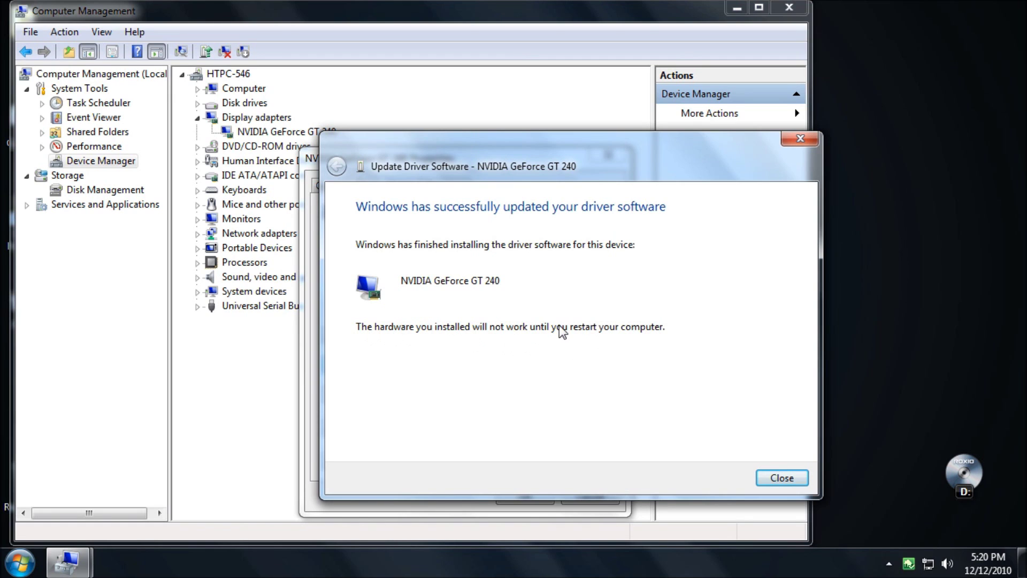
{"action": "left_click", "coordinate": [781, 477]}
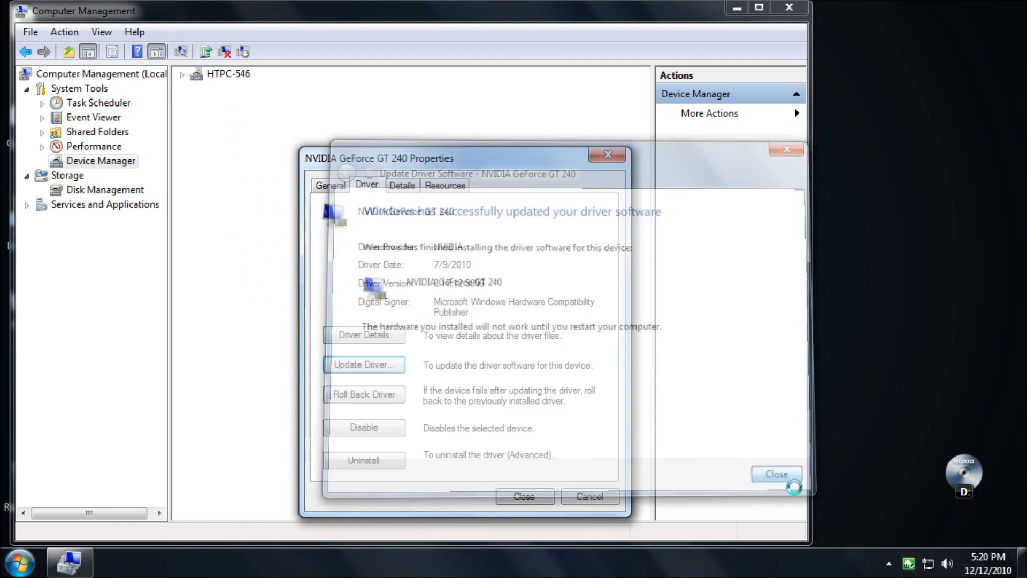
{"action": "left_click", "coordinate": [524, 497]}
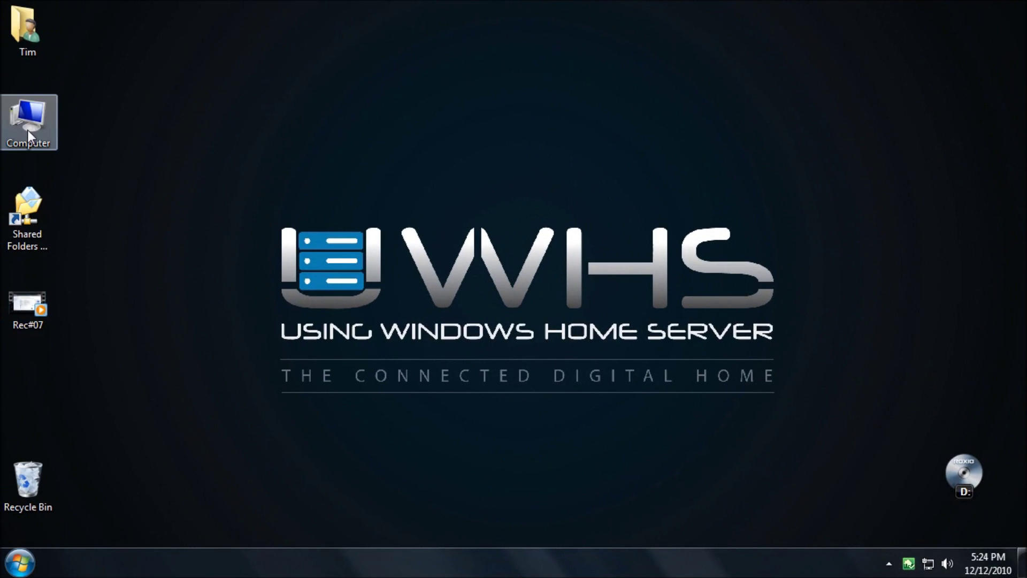
- Reopen Device Manager and bring up the NVIDIA GeForce GT 240's properties
{"action": "right_click", "coordinate": [27, 130]}
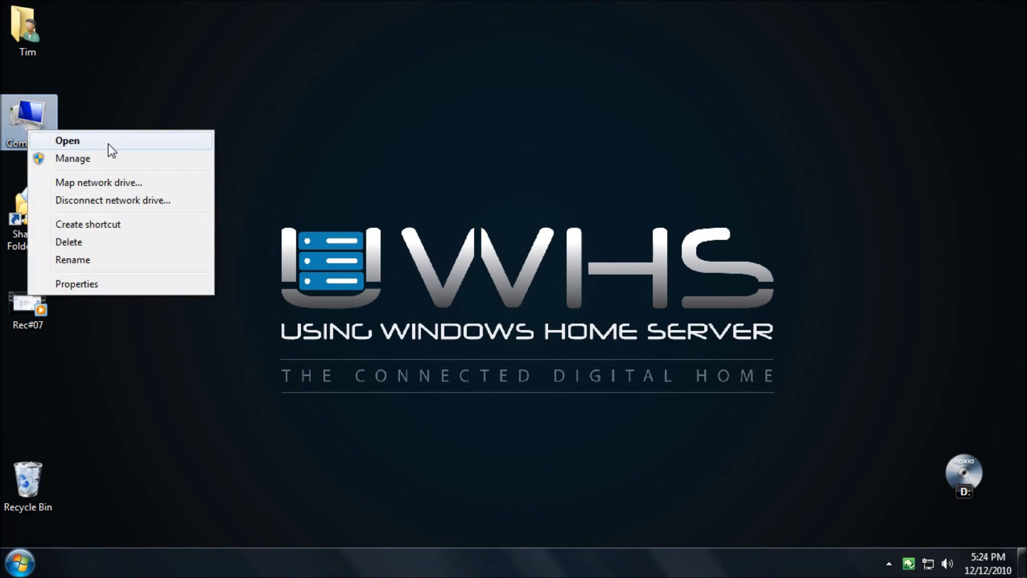
{"action": "left_click", "coordinate": [117, 159]}
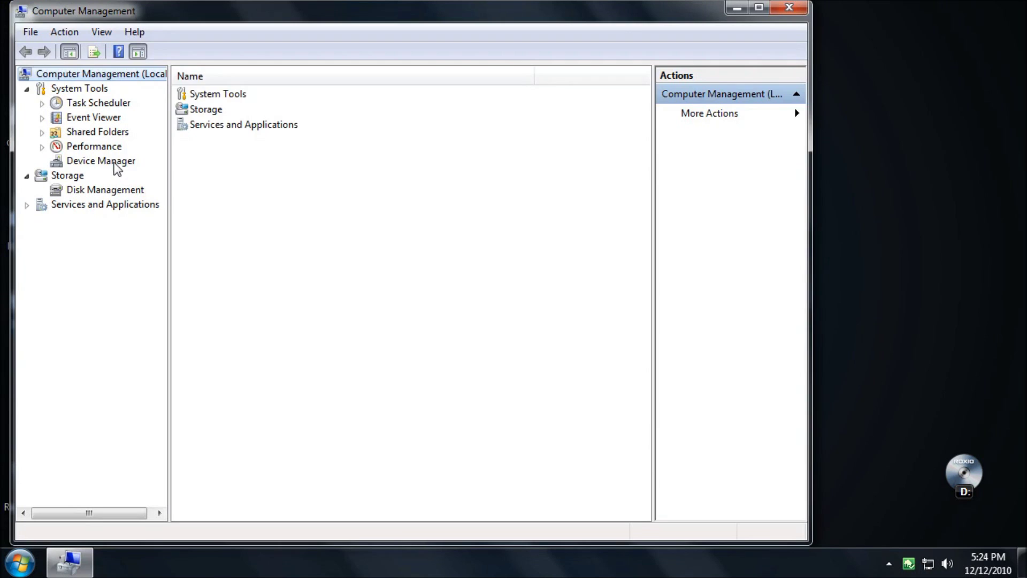
{"action": "left_click", "coordinate": [118, 162]}
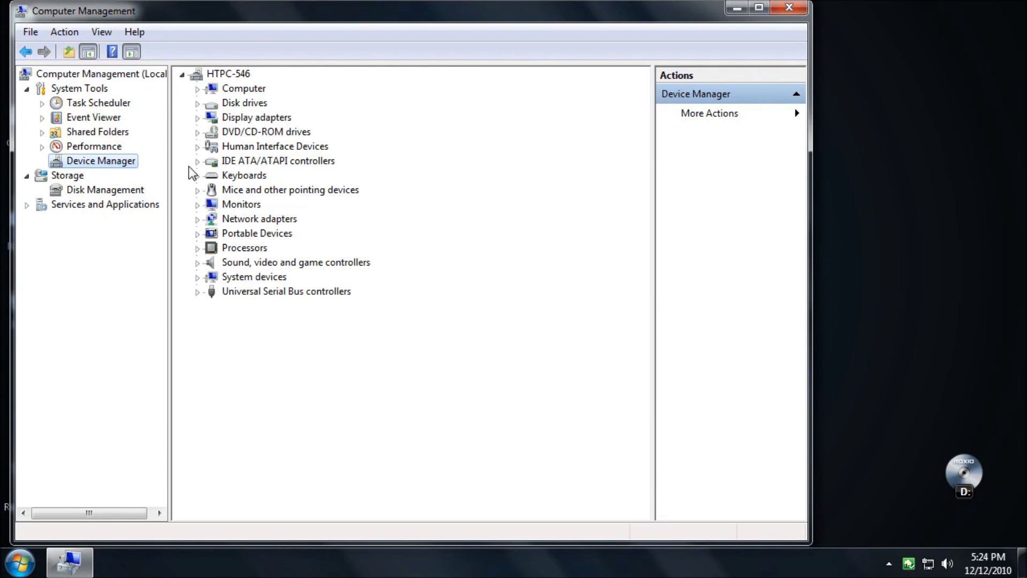
{"action": "left_click", "coordinate": [198, 118]}
{"action": "left_click", "coordinate": [270, 131]}
{"action": "right_click", "coordinate": [273, 129]}
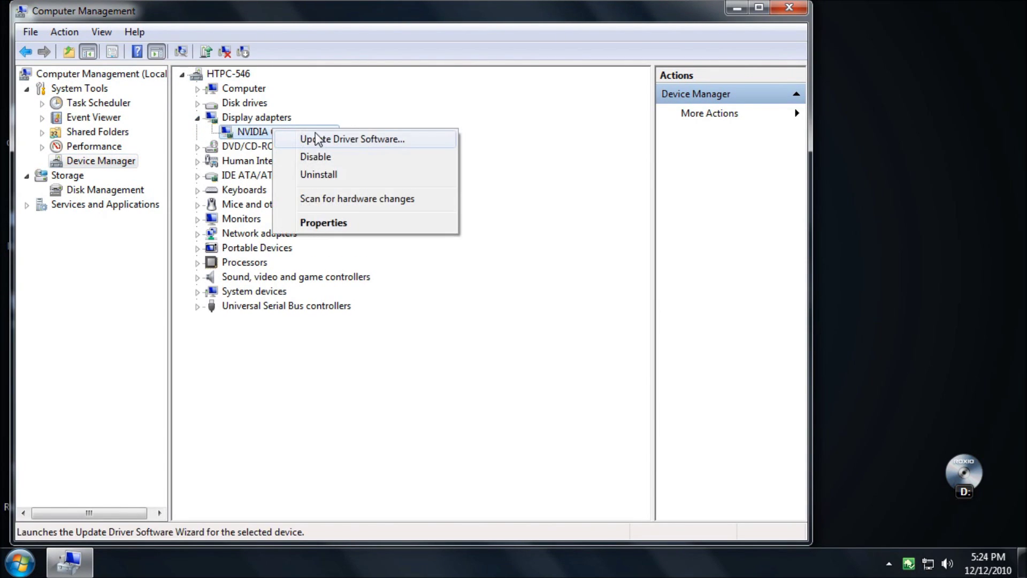
{"action": "left_click", "coordinate": [366, 221]}
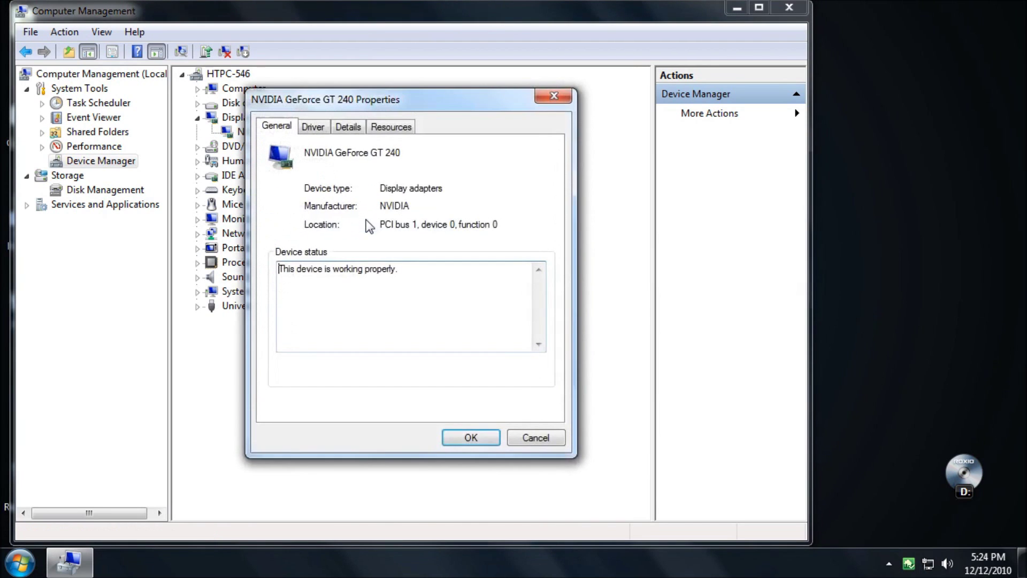
- Confirm the Driver tab shows version 8.17.12.5896 dated 7/9/2010, then close the properties
{"action": "left_click", "coordinate": [315, 126]}
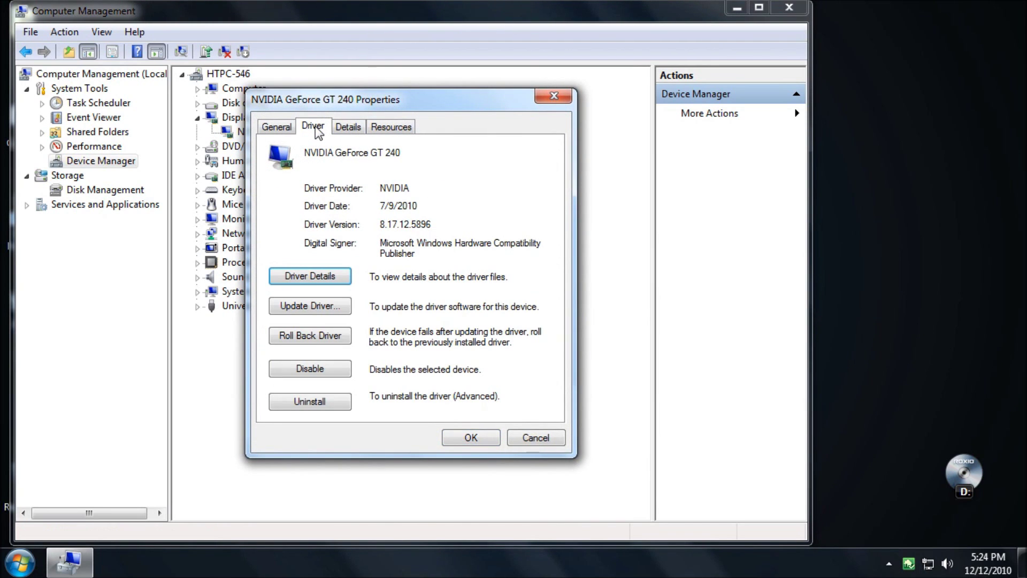
{"action": "left_click_drag", "start_coordinate": [413, 206], "coordinate": [366, 205]}
{"action": "left_click_drag", "start_coordinate": [435, 206], "coordinate": [374, 206]}
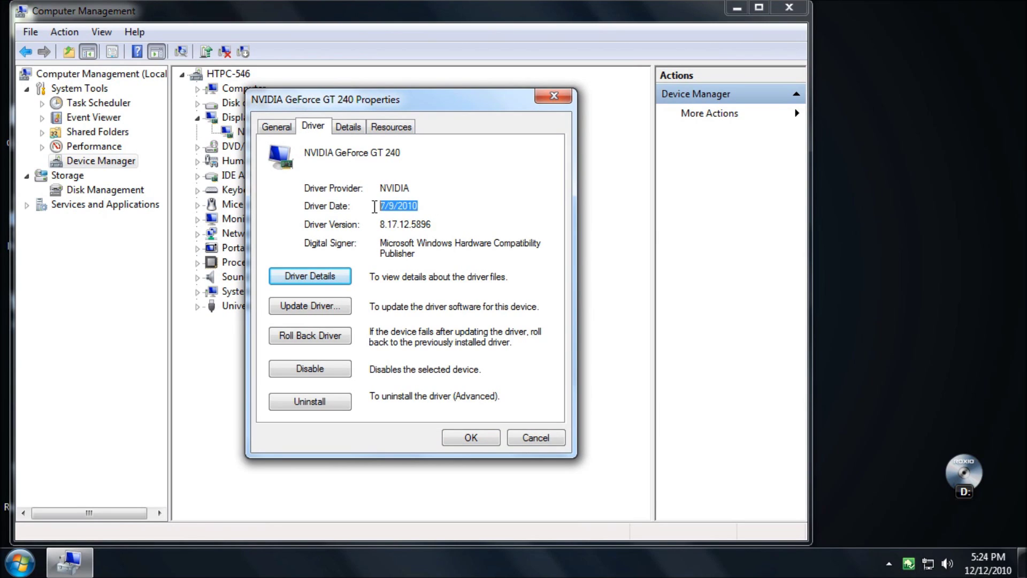
{"action": "left_click", "coordinate": [402, 248]}
{"action": "left_click", "coordinate": [475, 435]}
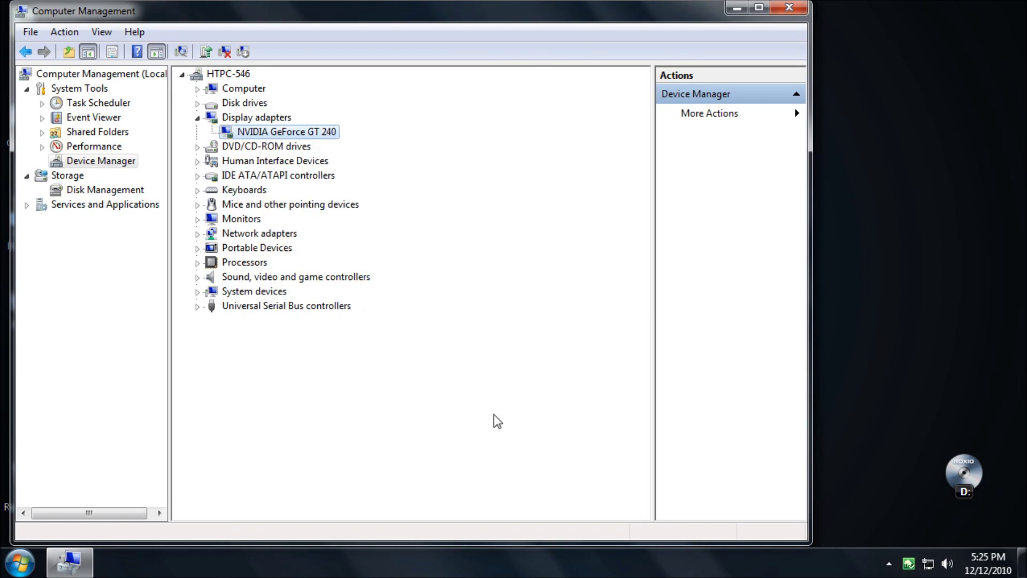
- Close Computer Management, browse the NVIDIA Corporation Start menu folder, then launch NVIDIA Control Panel from the desktop
{"action": "left_click", "coordinate": [789, 8]}
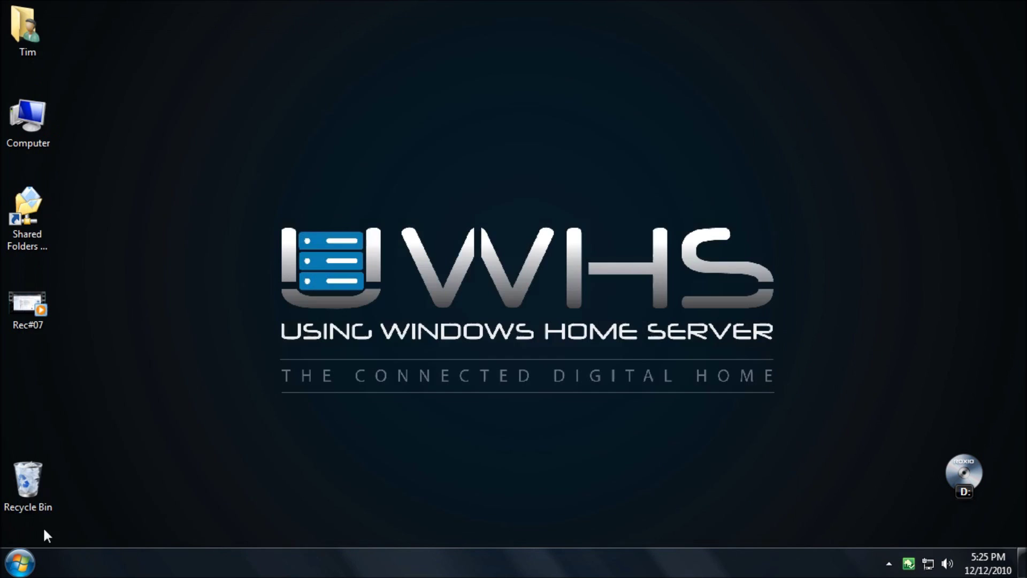
{"action": "left_click", "coordinate": [19, 564]}
{"action": "left_click", "coordinate": [74, 497]}
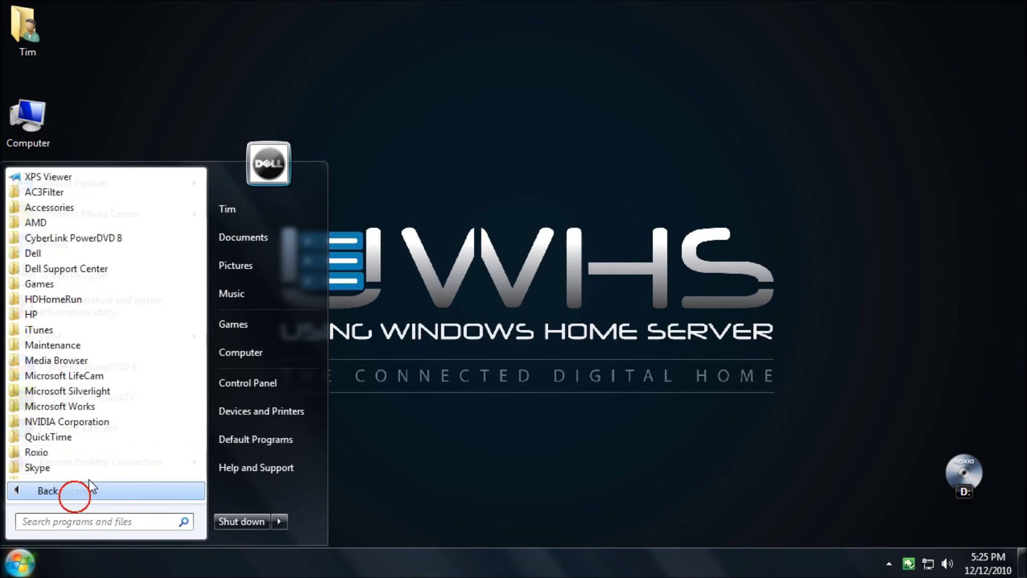
{"action": "left_click", "coordinate": [107, 422]}
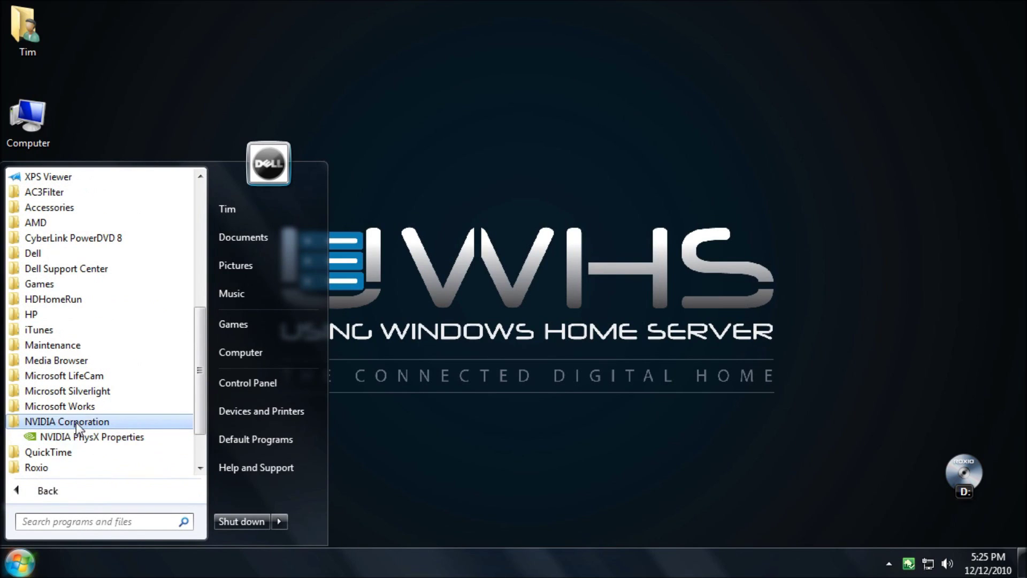
{"action": "left_click", "coordinate": [455, 214]}
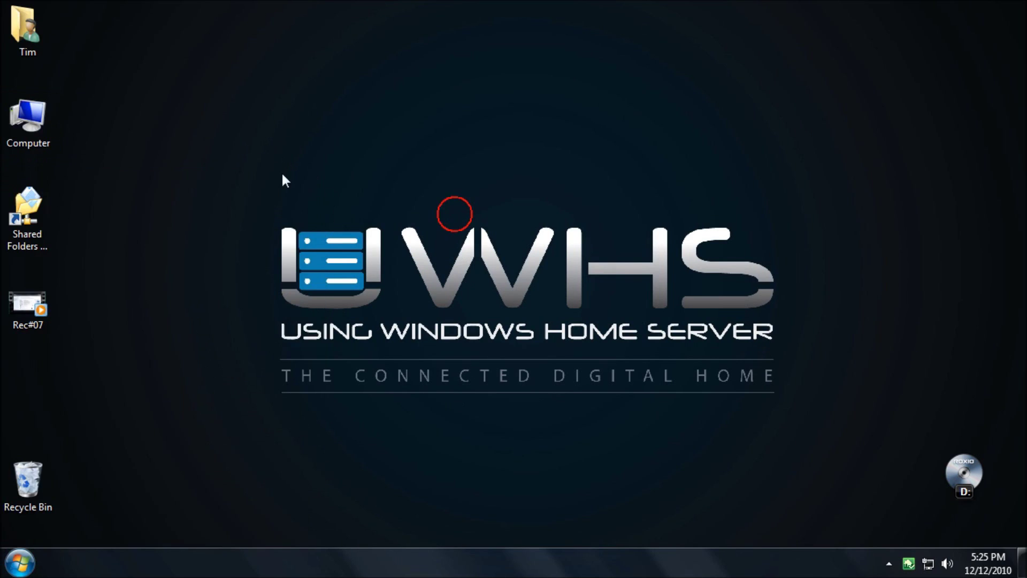
{"action": "right_click", "coordinate": [283, 174]}
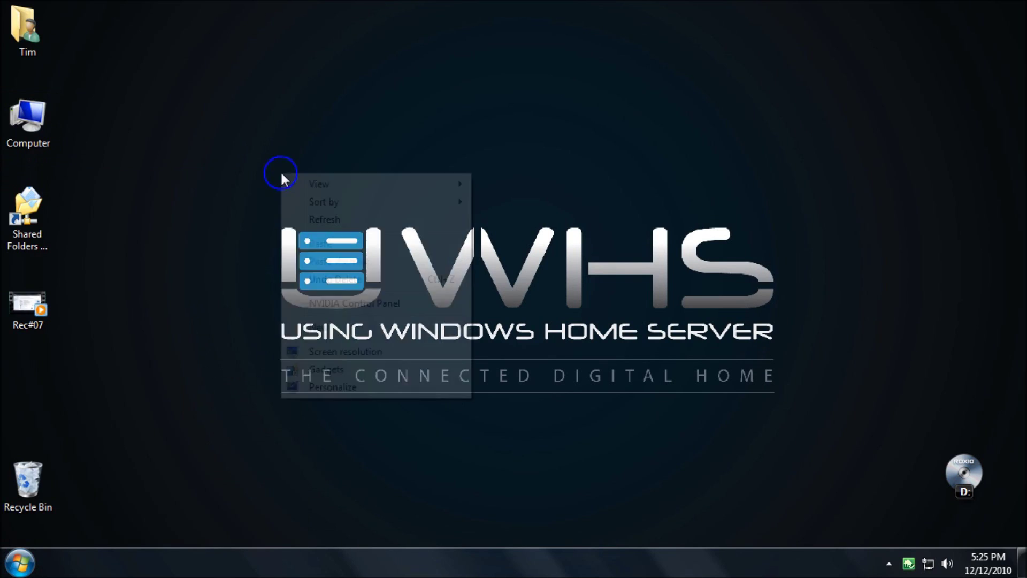
{"action": "left_click", "coordinate": [354, 304]}
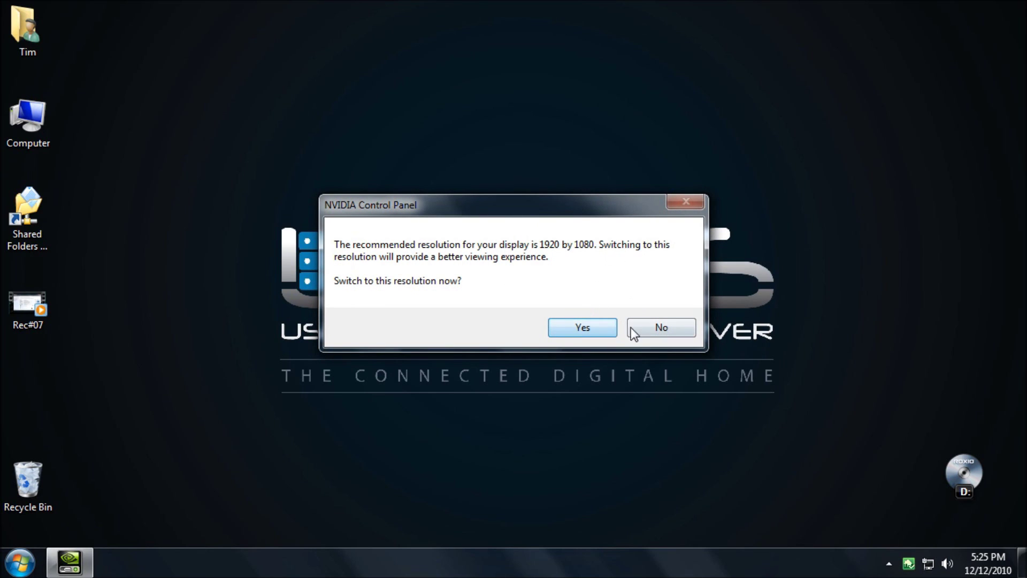
- Decline the 1920 × 1080 suggestion, set the resolution to 720p (1280 × 720), and close the panel
{"action": "left_click", "coordinate": [655, 325]}
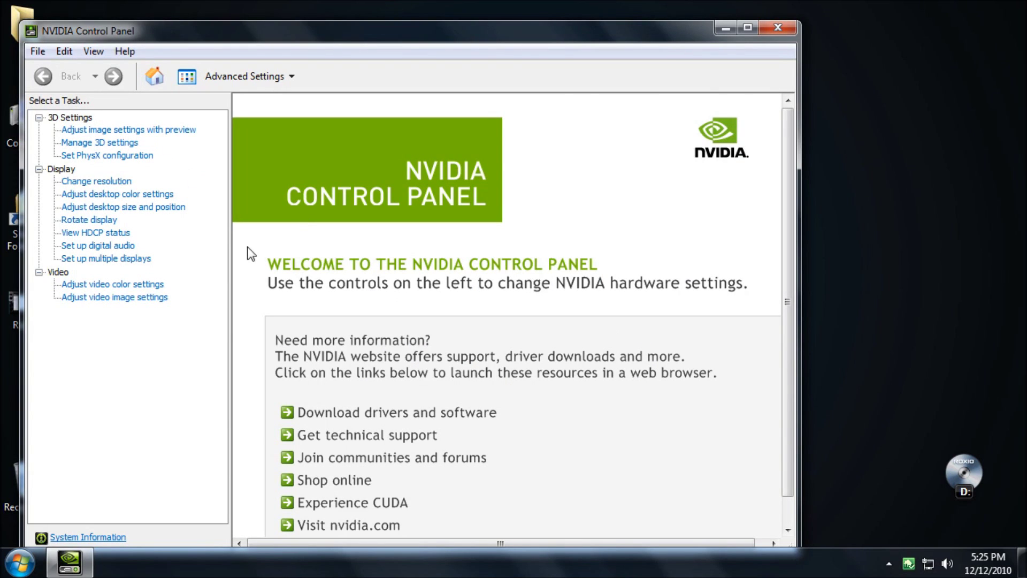
{"action": "left_click", "coordinate": [115, 182]}
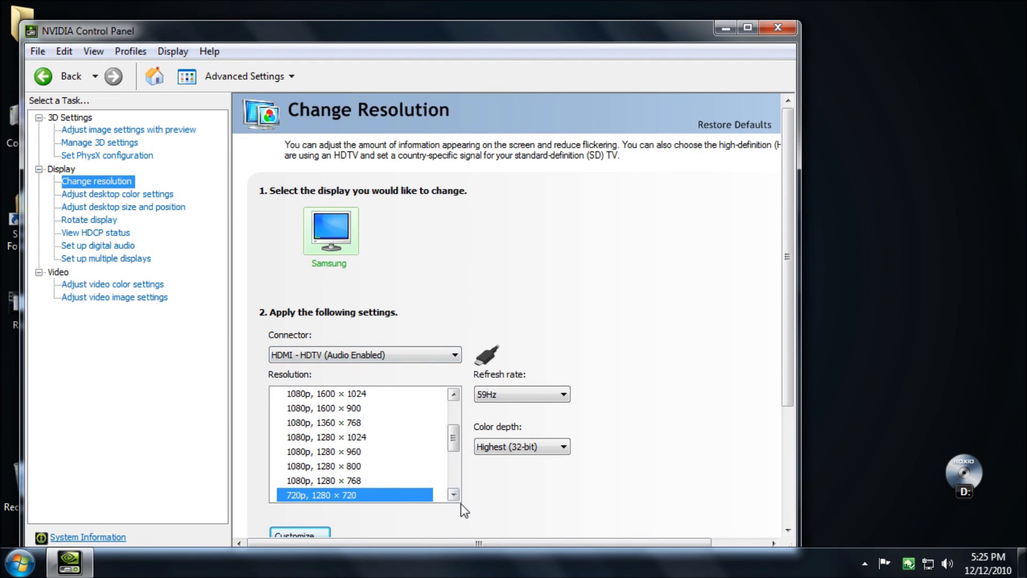
{"action": "left_click", "coordinate": [782, 29]}
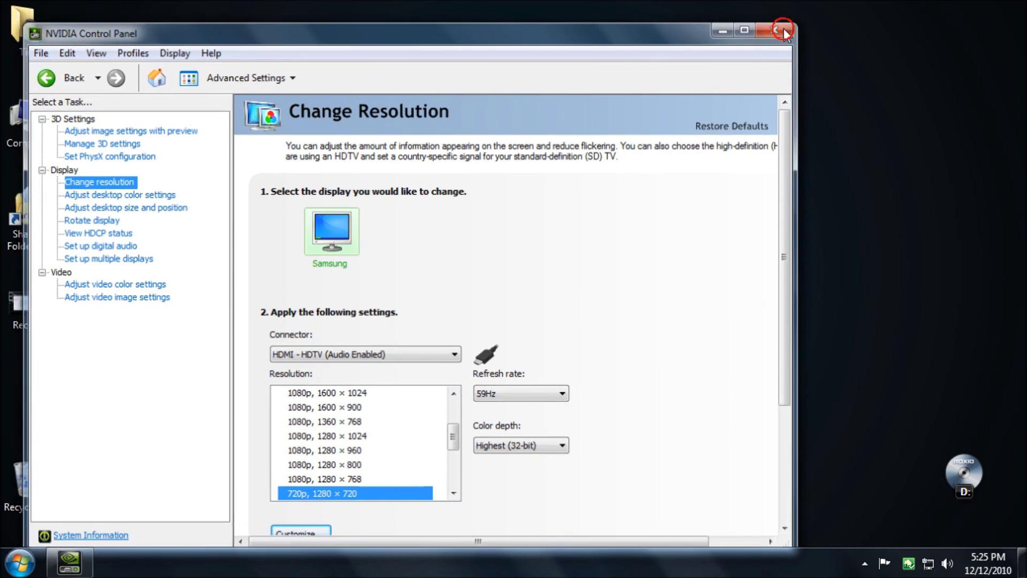
- Open Computer's system properties and go to the Performance Information page flagging the 3.6 score for refresh
{"action": "right_click", "coordinate": [29, 119]}
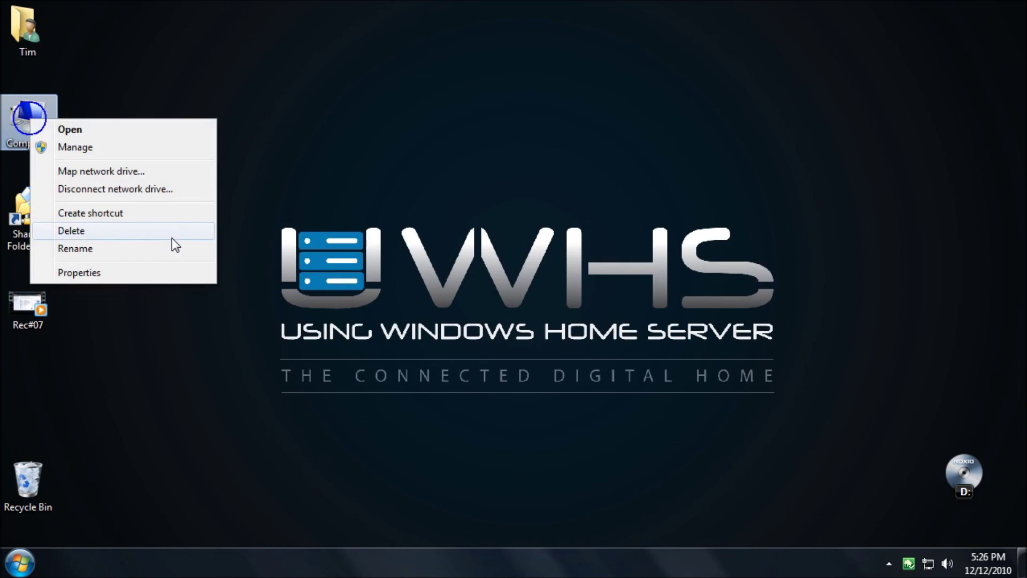
{"action": "left_click", "coordinate": [166, 271]}
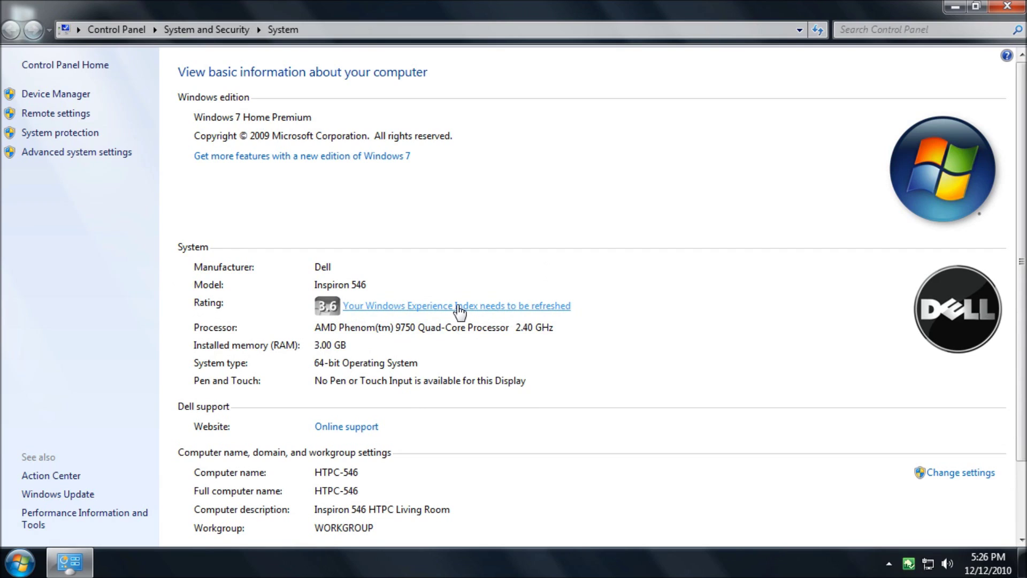
{"action": "left_click", "coordinate": [457, 306]}
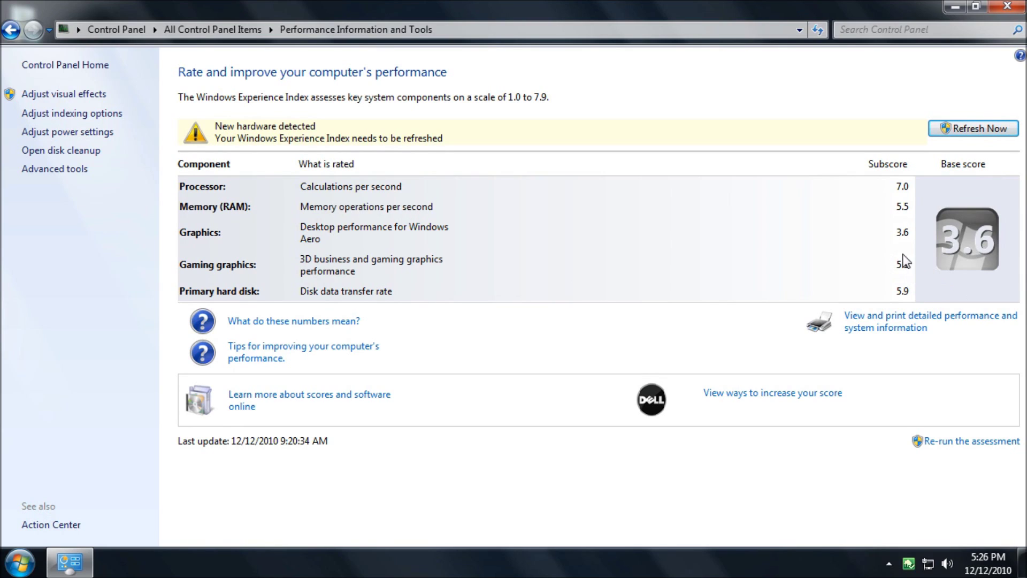
- Re-run the Windows Experience Index assessment to refresh the 3.6 base score
{"action": "left_click", "coordinate": [972, 443]}
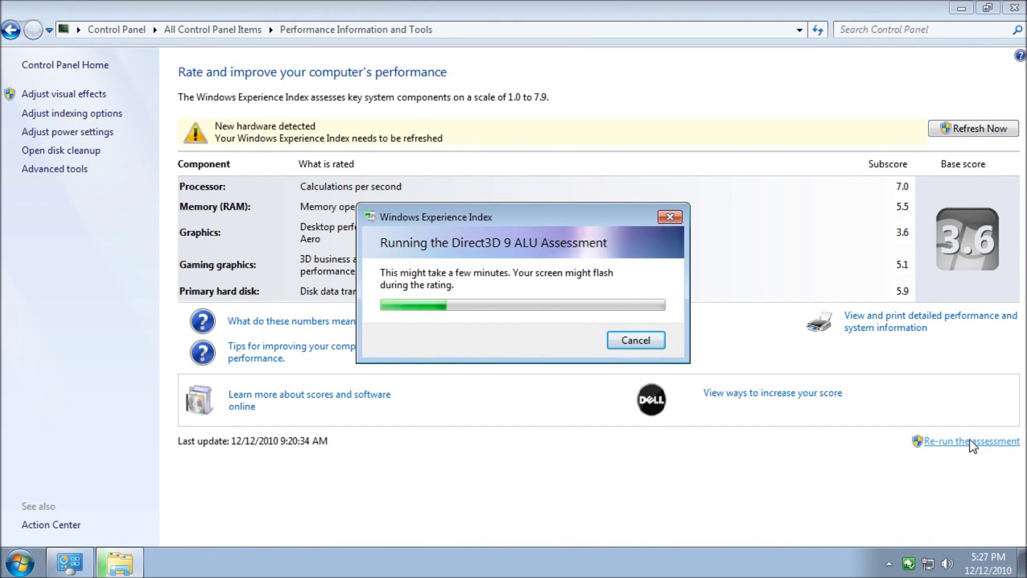